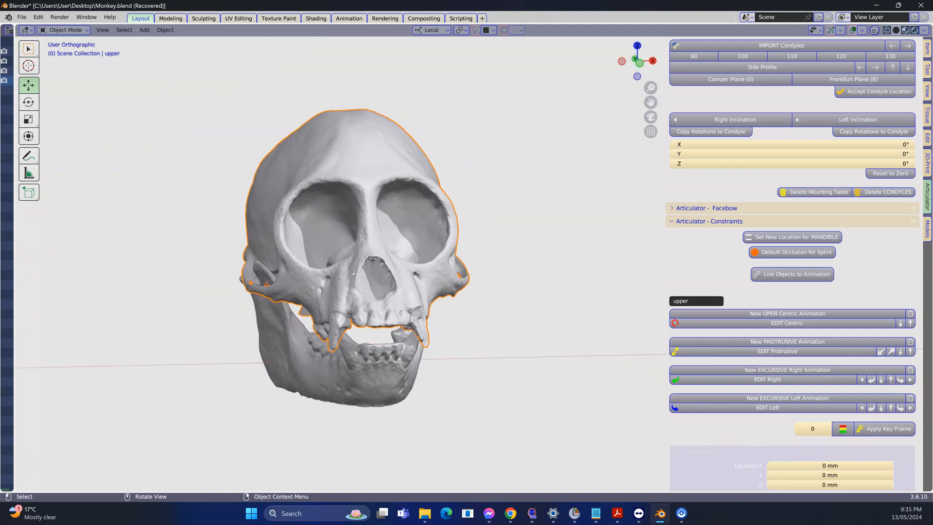
Import the condyles and move them about 116 mm along X to the skull, lowering them level with its jaw joints.
scroll(360, 270, "down", 2)
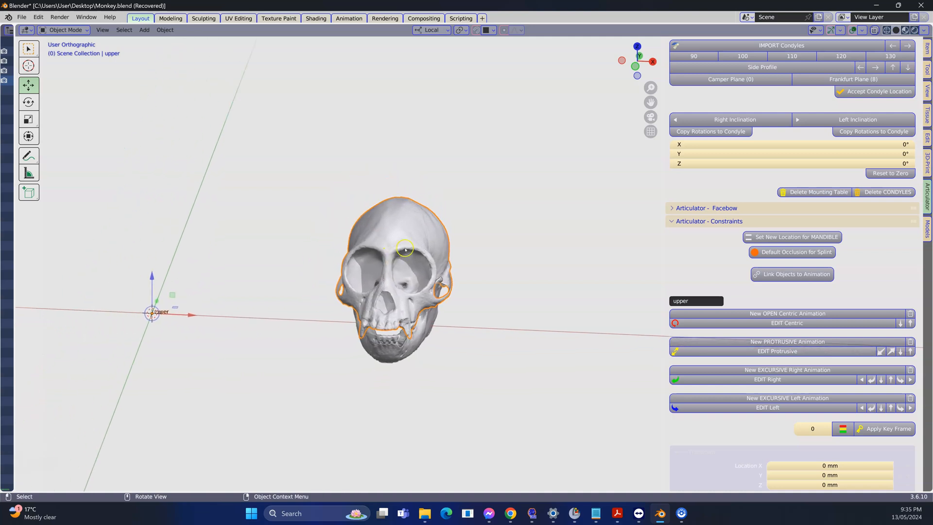
scroll(750, 212, "up", 2)
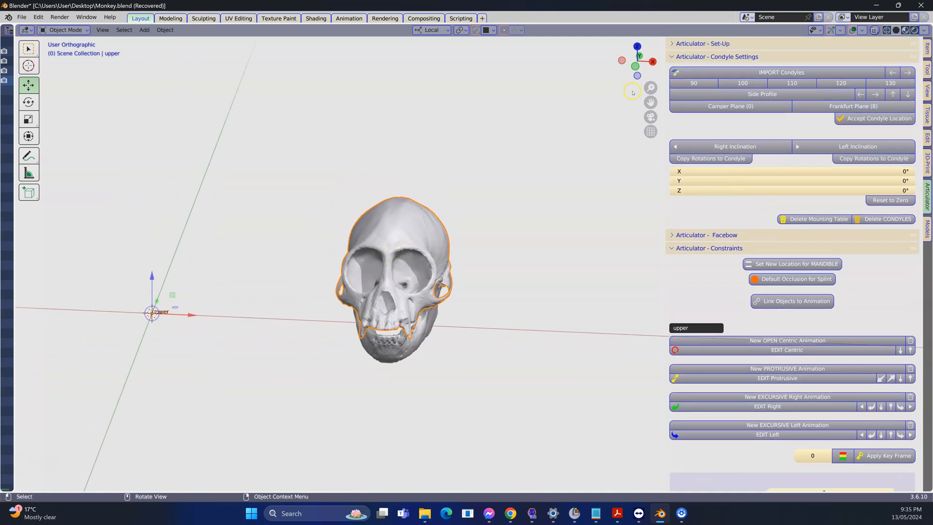
left_click(764, 71)
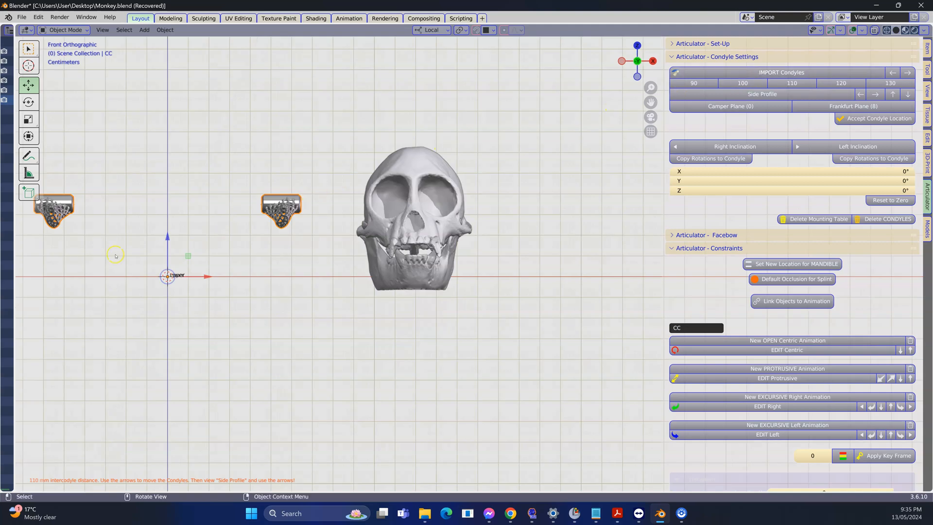
key("g")
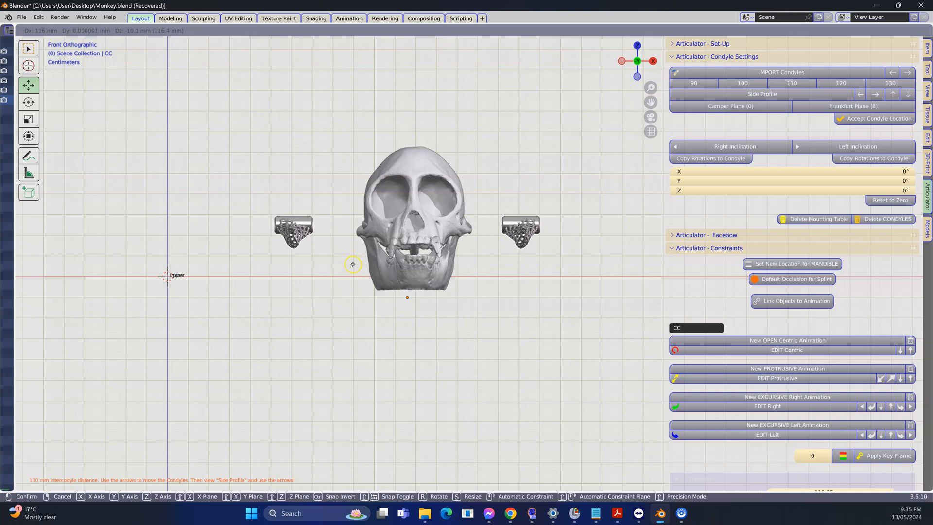
left_click(352, 264)
scroll(345, 298, "up", 5)
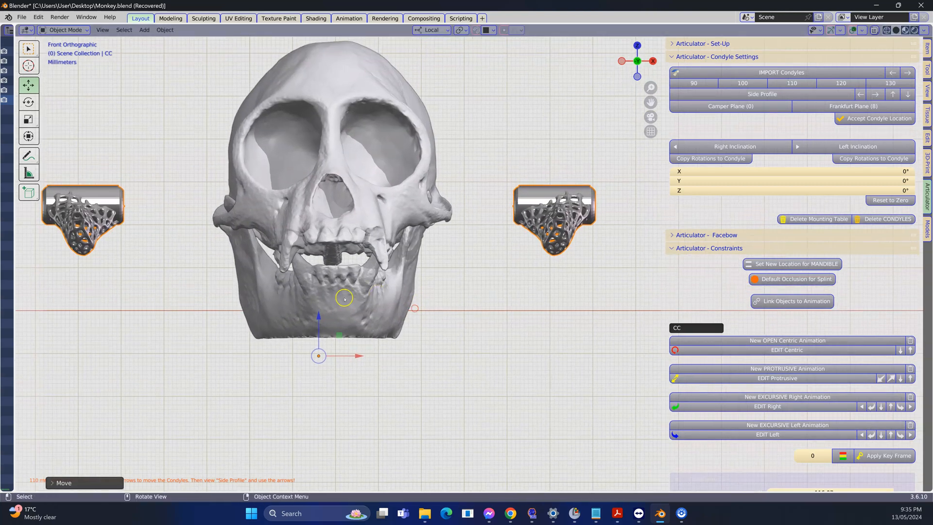
left_click_drag(319, 317, 319, 326)
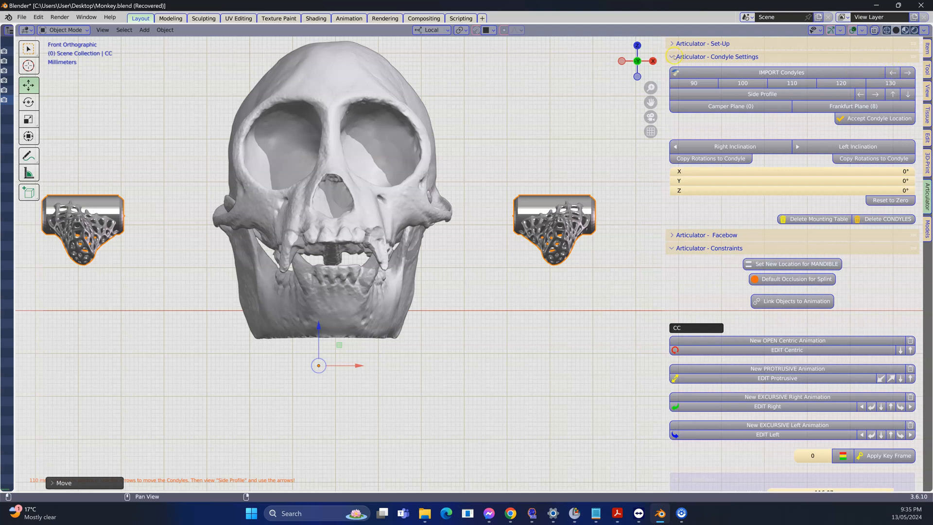
Bring the two condyles closer together until they reach the sides of the skull and shift them along X to centre them.
left_click(677, 56)
left_click(677, 56)
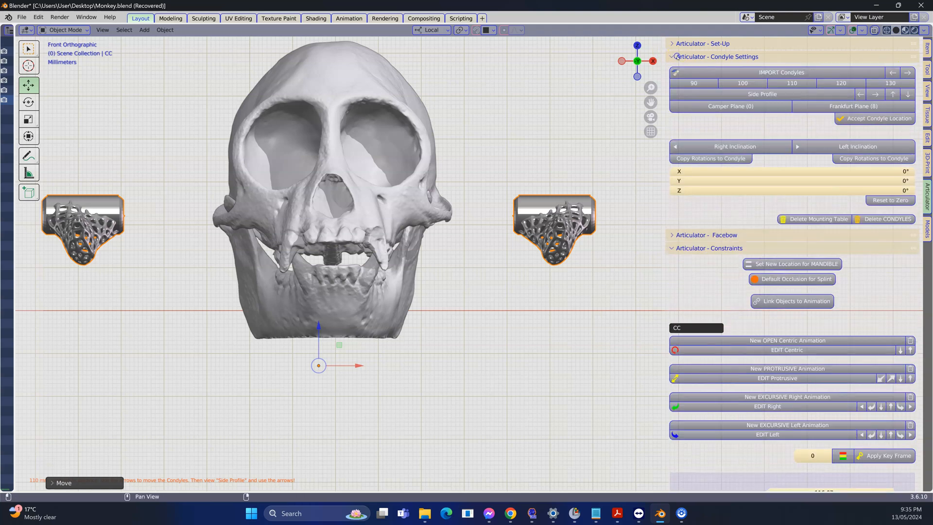
left_click(892, 73)
left_click(892, 73)
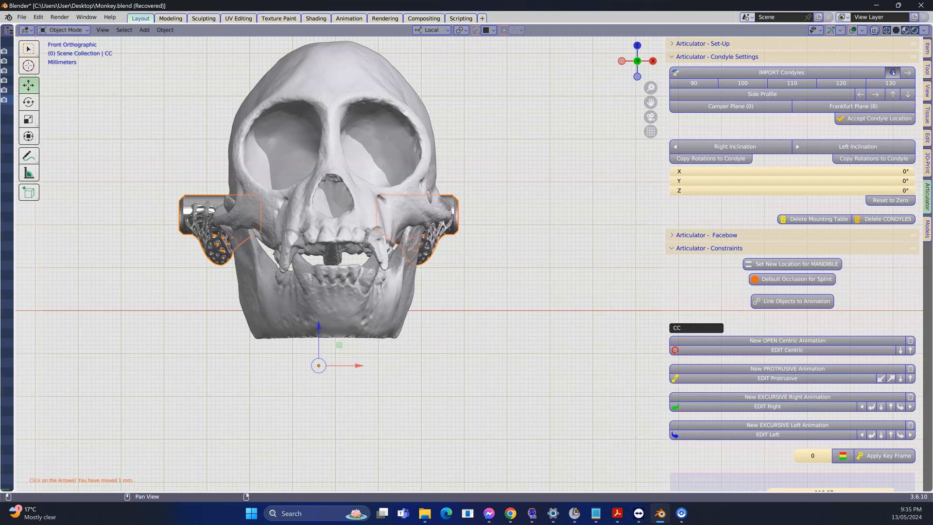
left_click_drag(356, 365, 364, 364)
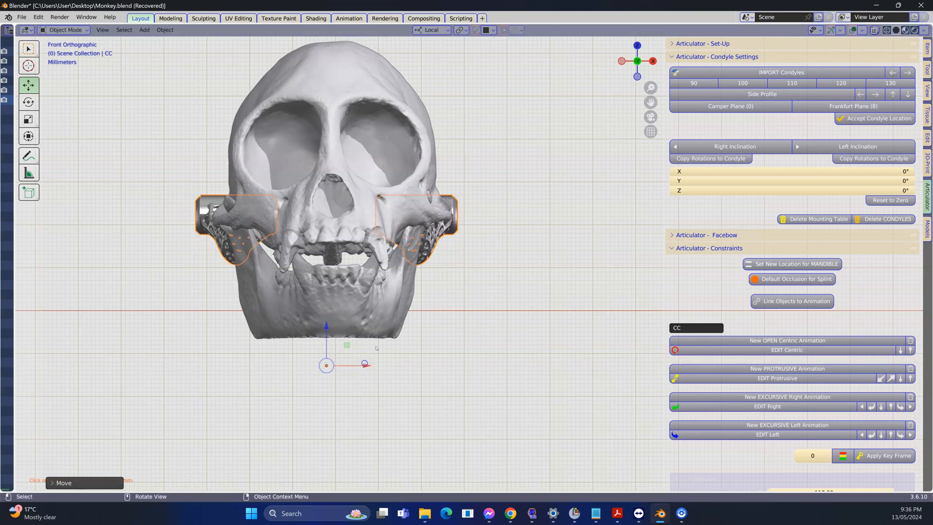
In the side profile view, move the condyles forward along Y to line up with the mandible's joint heads.
scroll(485, 195, "up", 1)
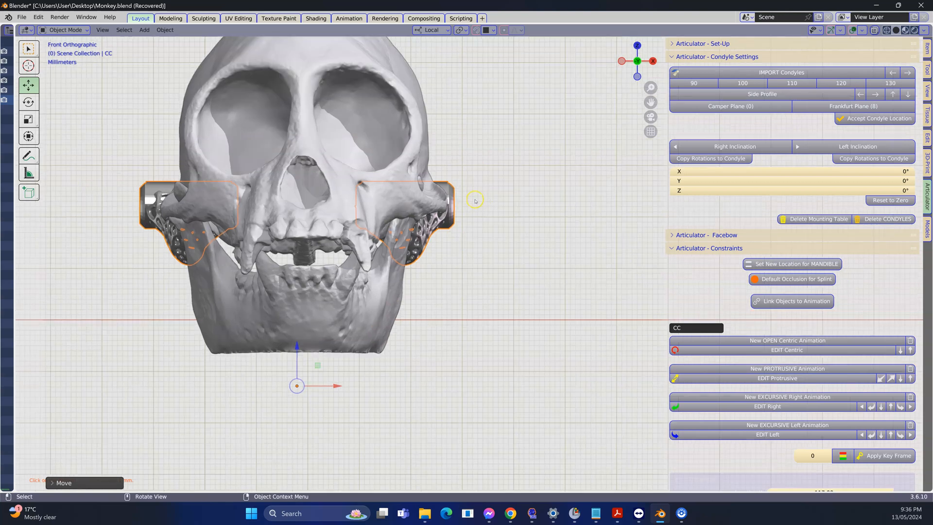
middle_click_drag(476, 201, 559, 280, "shift")
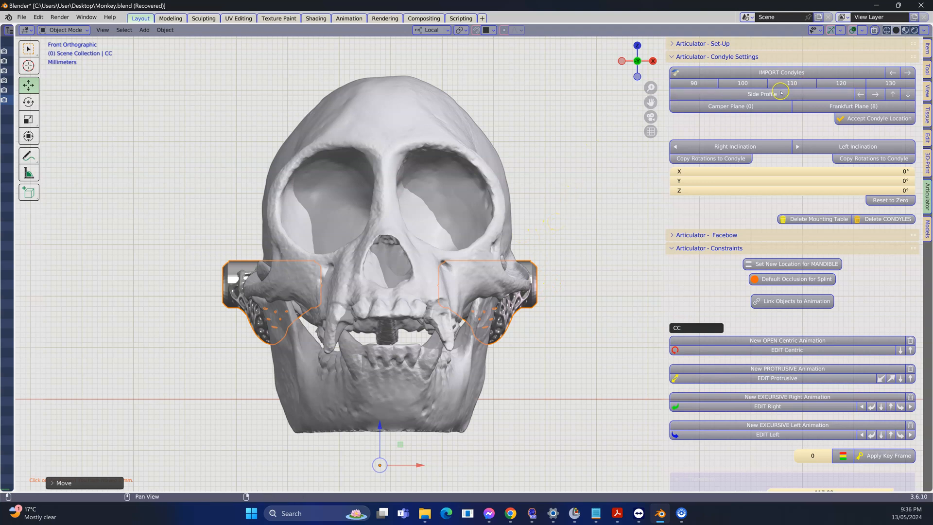
left_click(752, 95)
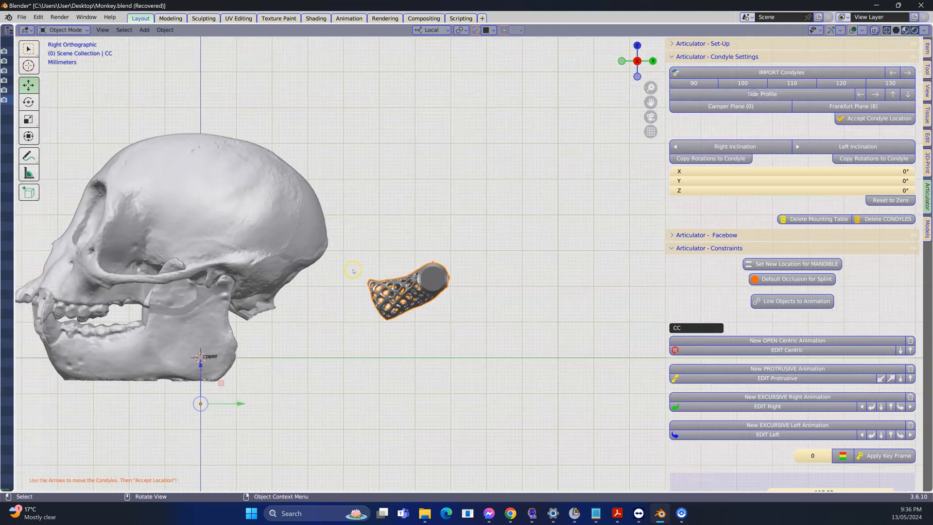
middle_click_drag(241, 326, 350, 310, "shift")
left_click_drag(364, 387, 154, 386)
left_click_drag(114, 348, 148, 354)
Hide the upper skull and narrow the distance between the condyles by a 1 mm step to fit the mandible.
middle_click_drag(148, 354, 272, 366)
left_click(306, 121)
key("h")
middle_click_drag(410, 156, 261, 331)
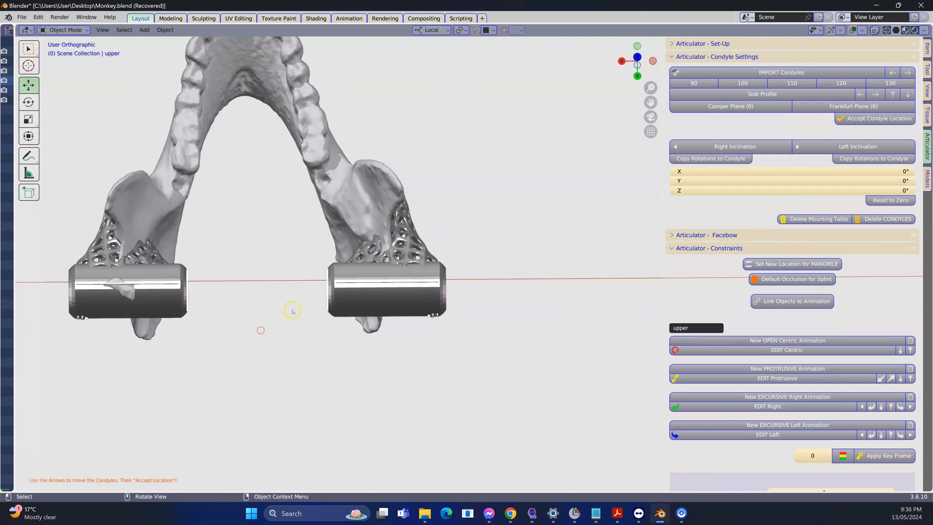
left_click(358, 292)
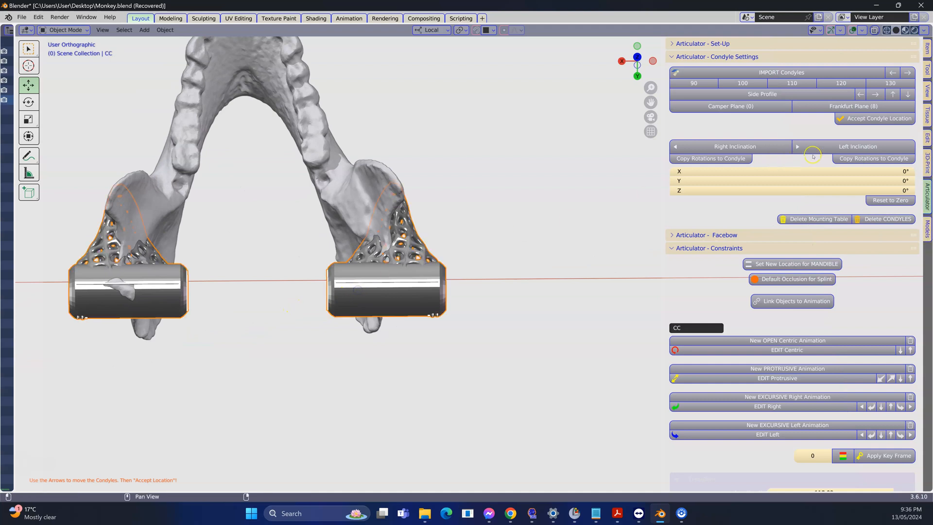
left_click(892, 72)
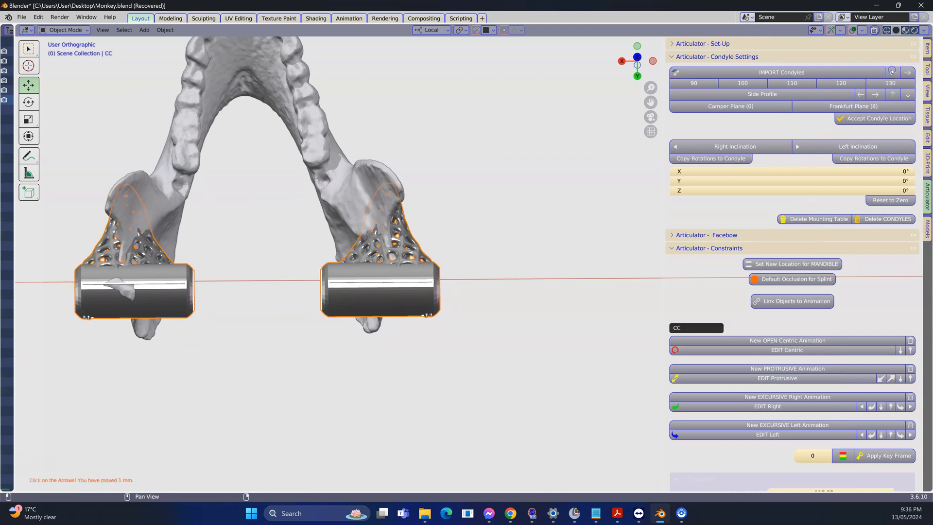
Unhide the upper skull and accept the condyle location.
scroll(306, 272, "down", 3)
middle_click_drag(306, 273, 387, 260)
key("alt+h")
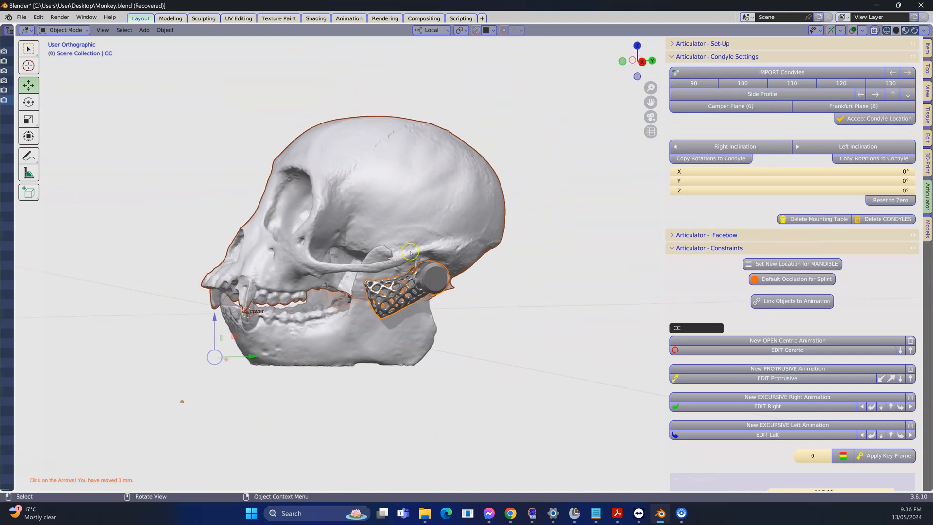
left_click(865, 118)
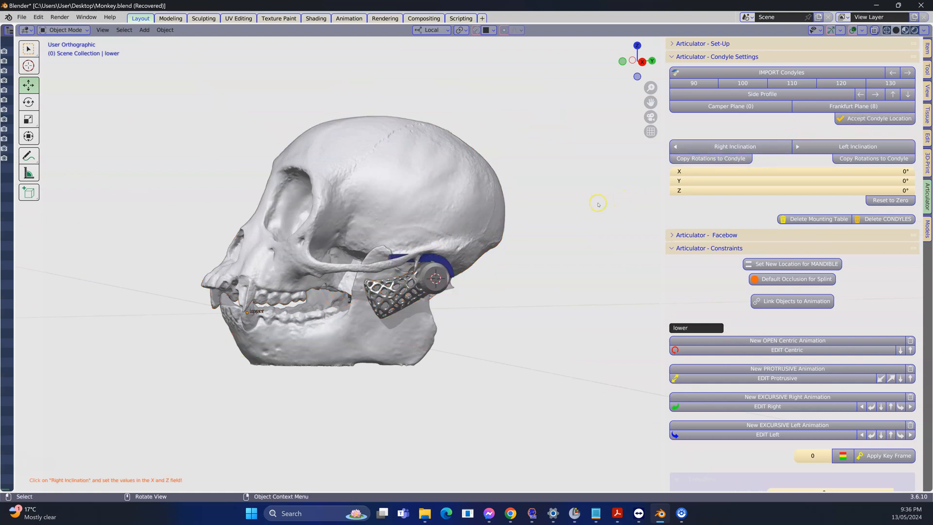
Activate the right inclination with its default 33° and 15° angles and hide the right condyle covering the guide.
left_click(721, 146)
middle_click_drag(331, 247, 444, 255)
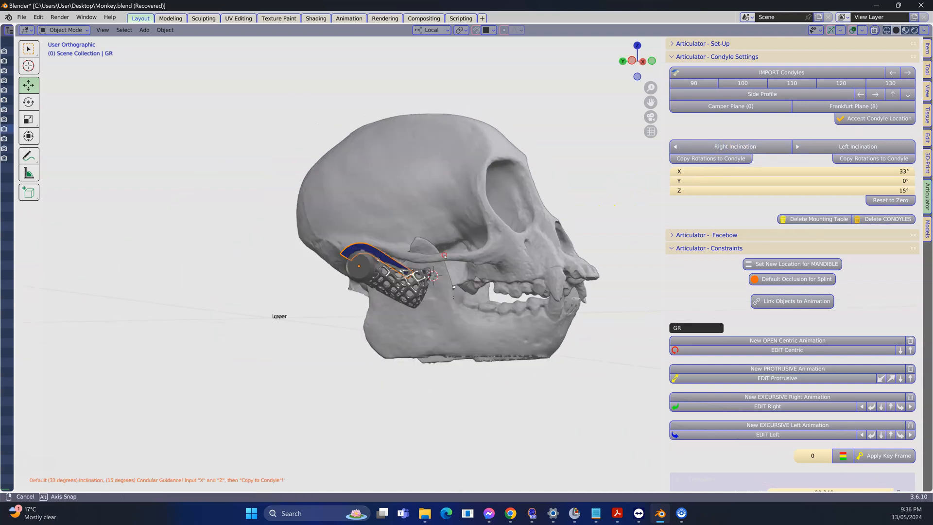
scroll(444, 255, "up", 3)
middle_click_drag(394, 287, 376, 291)
left_click(285, 273)
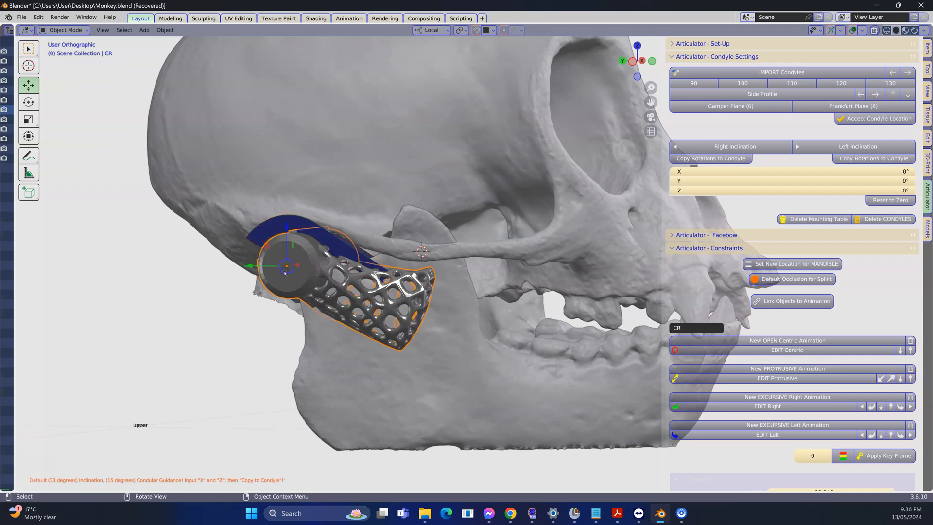
key("h")
Hide the lower jaw to expose the right joint fossa and select the right condylar guide.
left_click(339, 256)
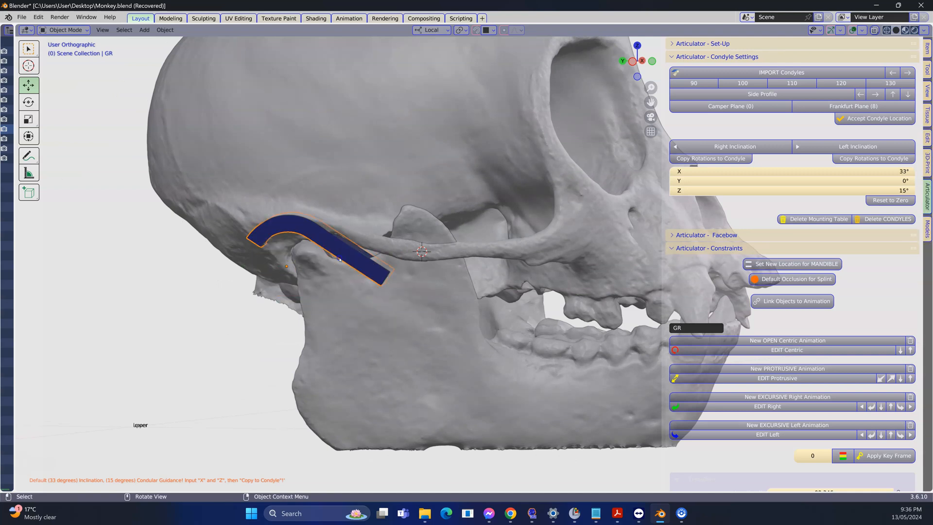
middle_click_drag(341, 253, 350, 244)
left_click(384, 326)
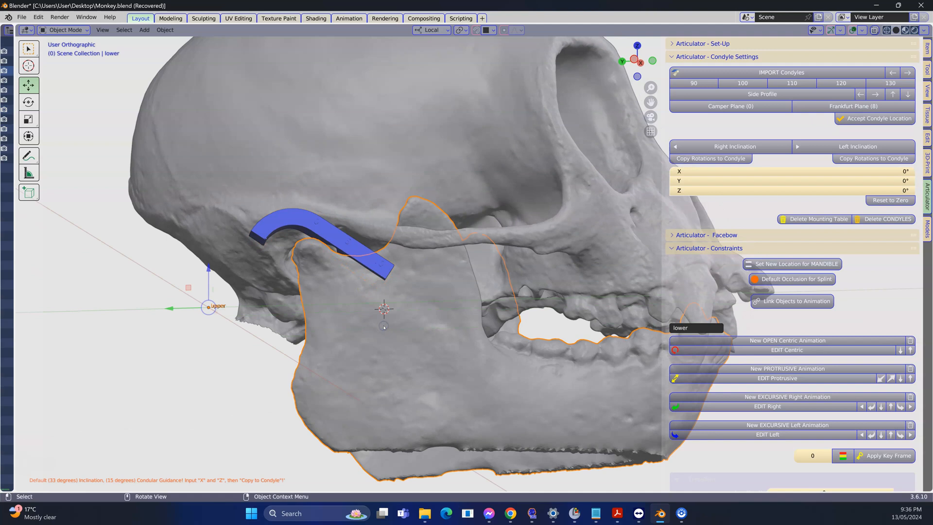
key("h")
left_click(373, 268)
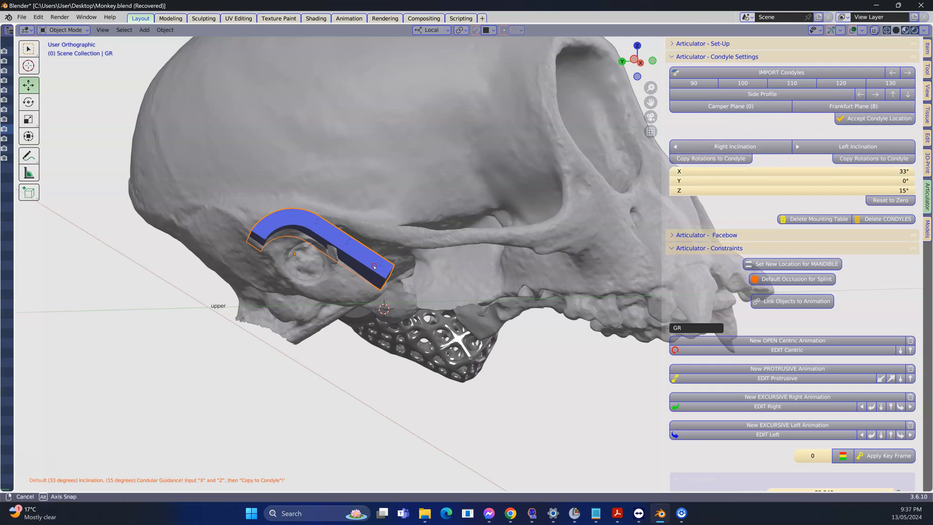
Examine the slope of the right joint fossa with the blue condylar guide temporarily hidden, and bring the guide back.
scroll(466, 221, "up", 2)
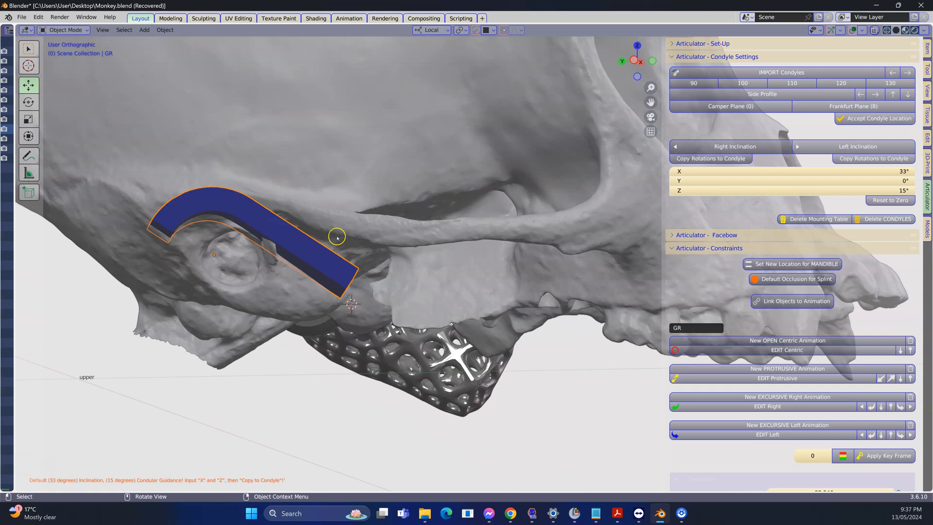
middle_click_drag(323, 246, 317, 251)
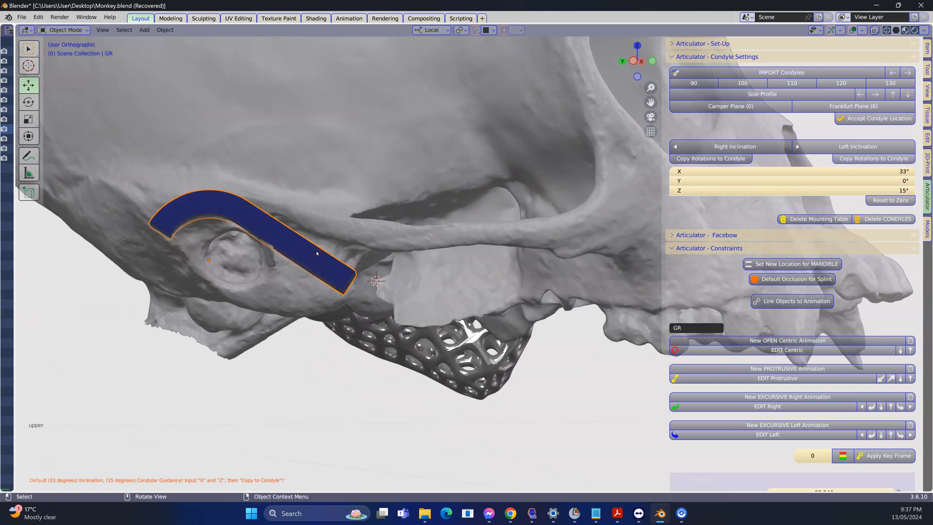
key("h")
scroll(227, 212, "up", 2)
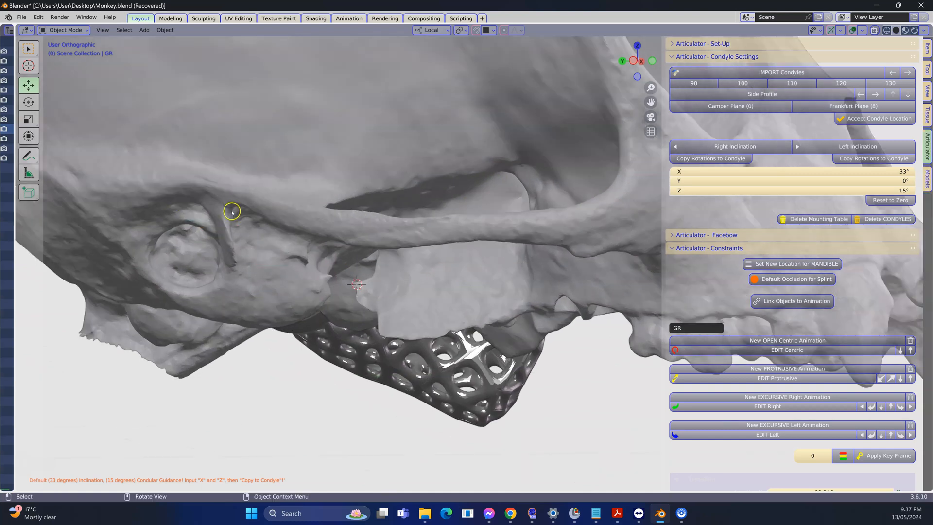
middle_click_drag(225, 216, 381, 223, "shift")
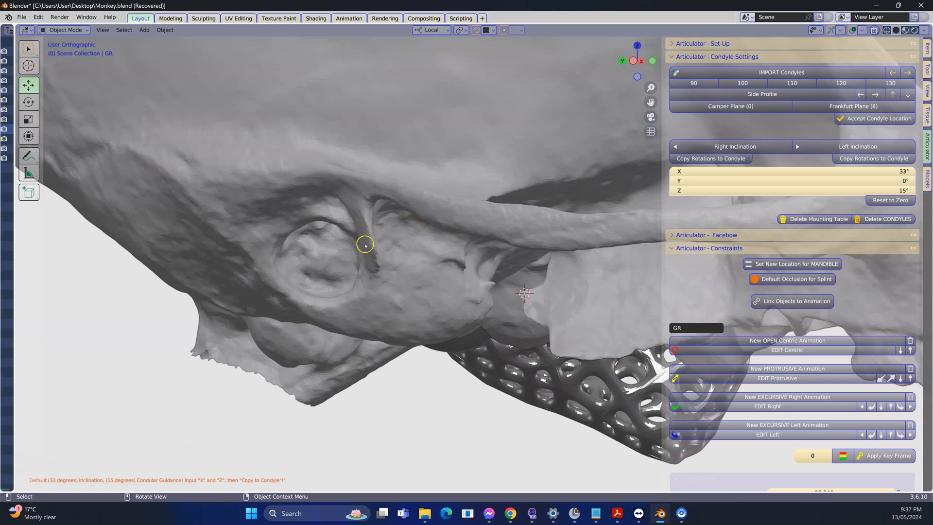
key("alt+h")
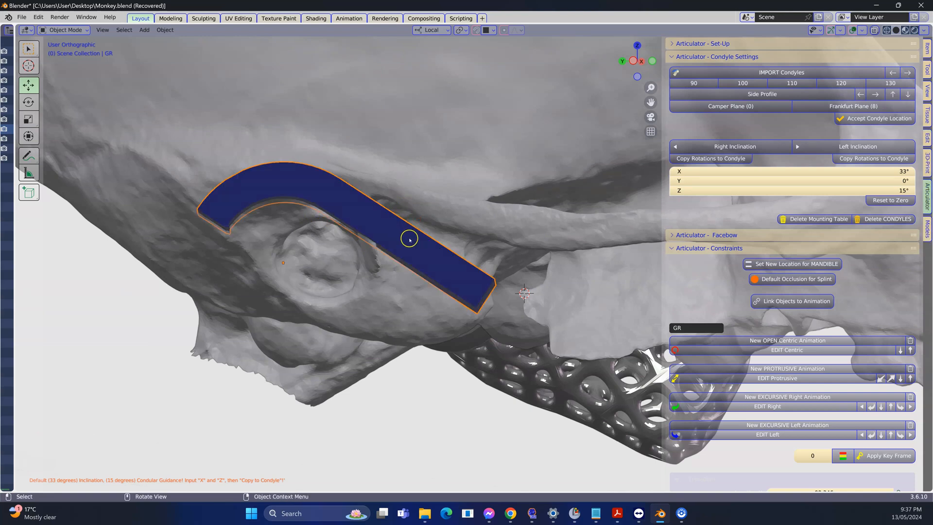
Set the right guide's X inclination to 70° with X-ray display on, matching the slope of the joint fossa.
left_click_drag(841, 170, 929, 170)
mouse_move(381, 266)
left_mouse_down()
mouse_move(394, 267)
mouse_move(386, 267)
left_mouse_up()
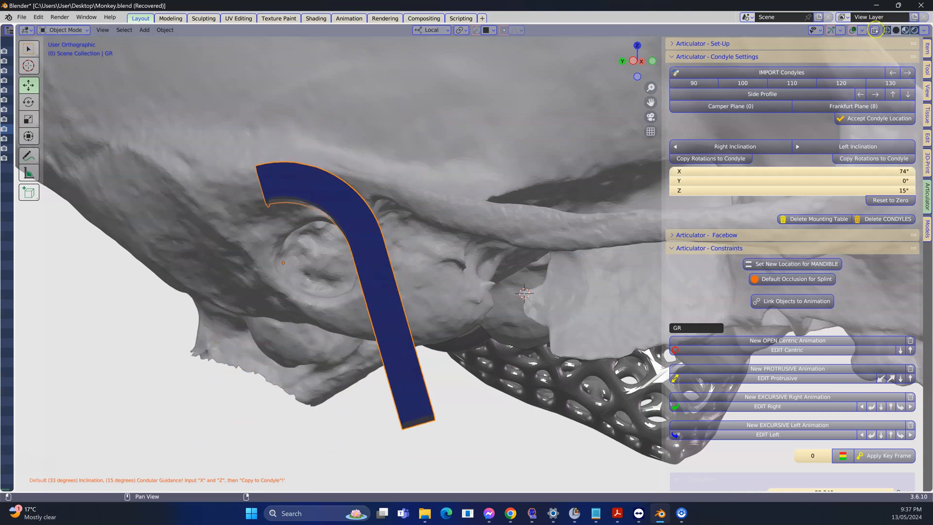
left_click(875, 30)
scroll(454, 216, "up", 4)
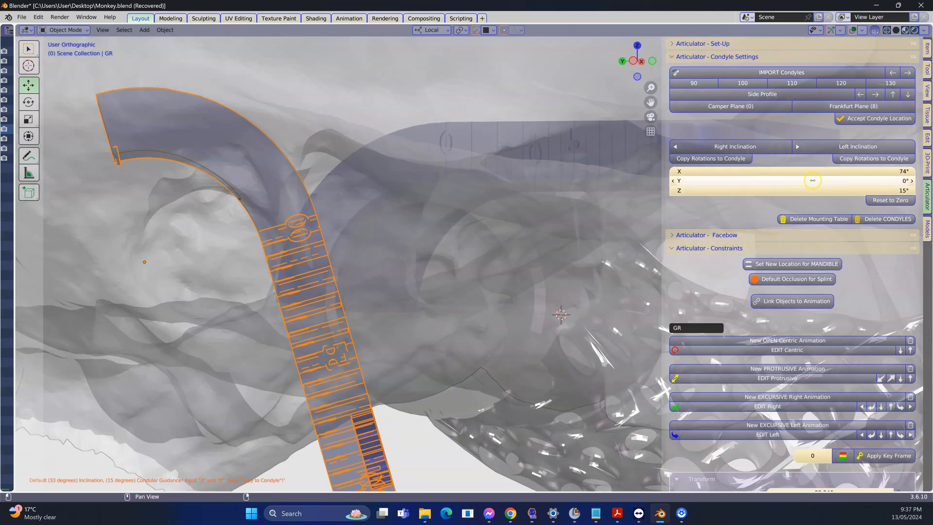
mouse_move(820, 173)
left_mouse_down()
mouse_move(858, 173)
mouse_move(829, 175)
left_mouse_up()
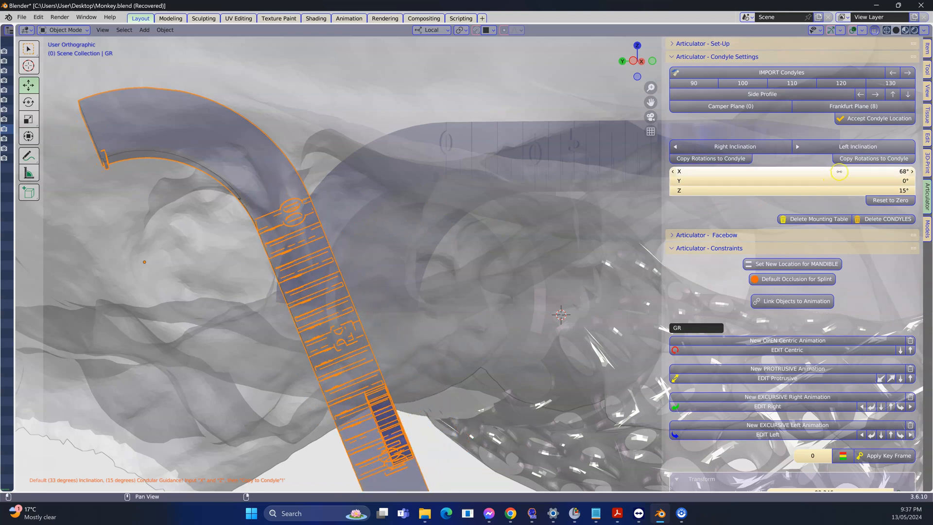
left_click(839, 172)
key("Return")
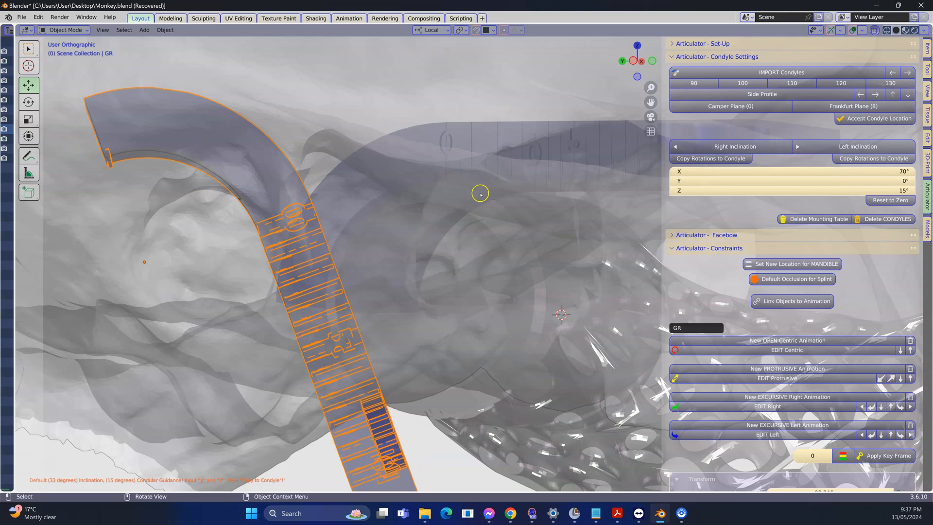
Unhide the lower jaw and right condyle, clear the selection and turn off the X-ray display.
scroll(471, 204, "down", 2)
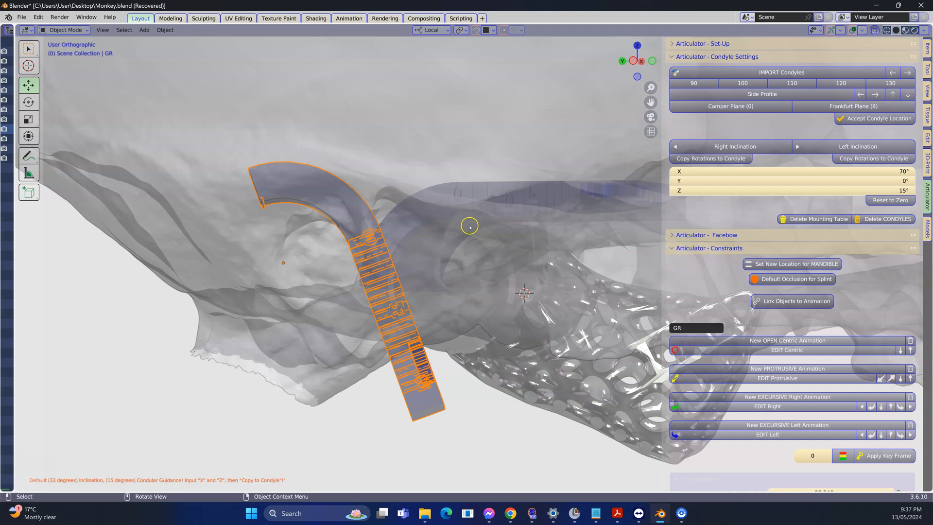
key("alt+h")
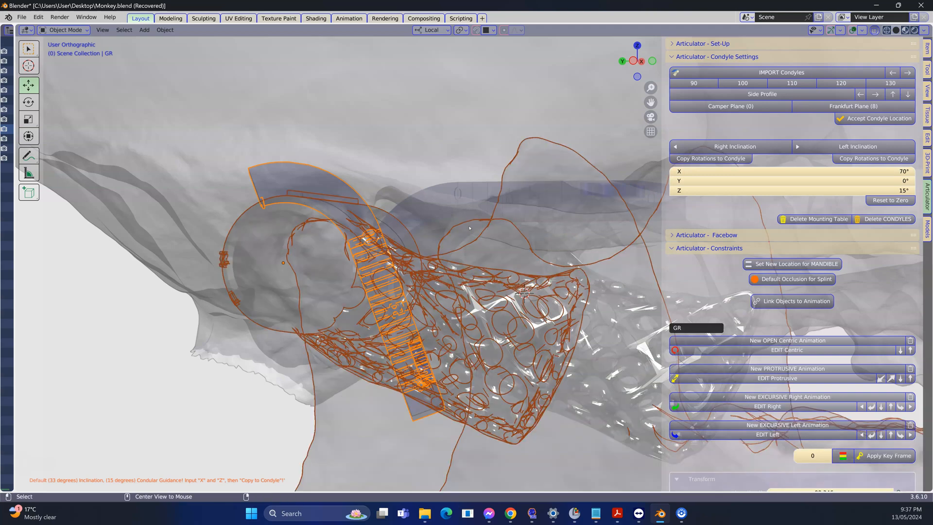
left_click(158, 337)
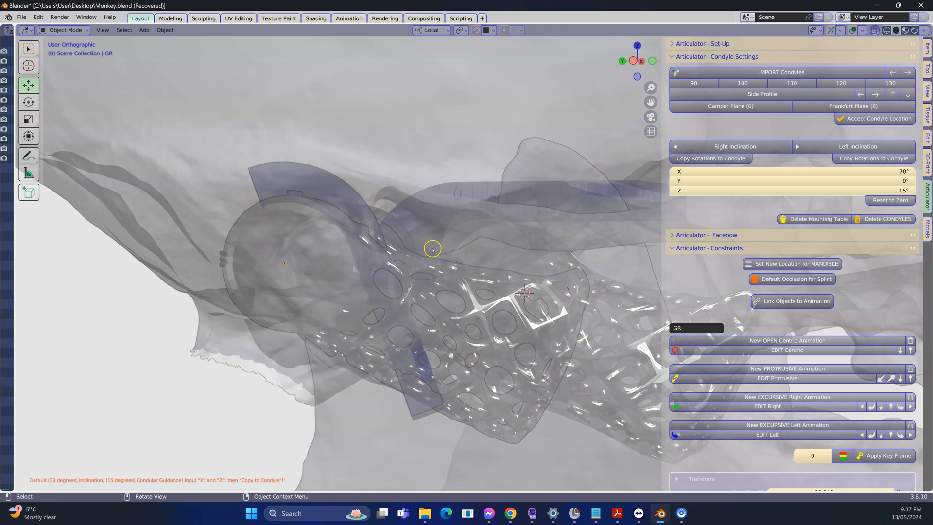
scroll(414, 265, "down", 2)
left_click(876, 30)
Select the upper skull and hide it to expose both condylar guides and the lower jaw.
middle_click_drag(530, 182, 492, 179)
scroll(500, 194, "up", 1)
scroll(492, 179, "down", 2)
left_click(473, 118)
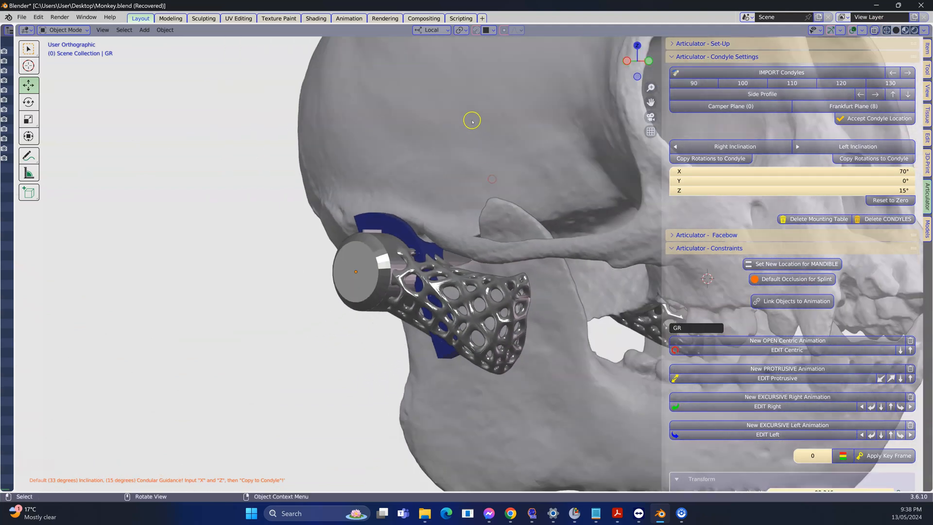
key("h")
middle_click_drag(471, 122, 420, 186)
middle_click_drag(455, 236, 301, 320, "shift")
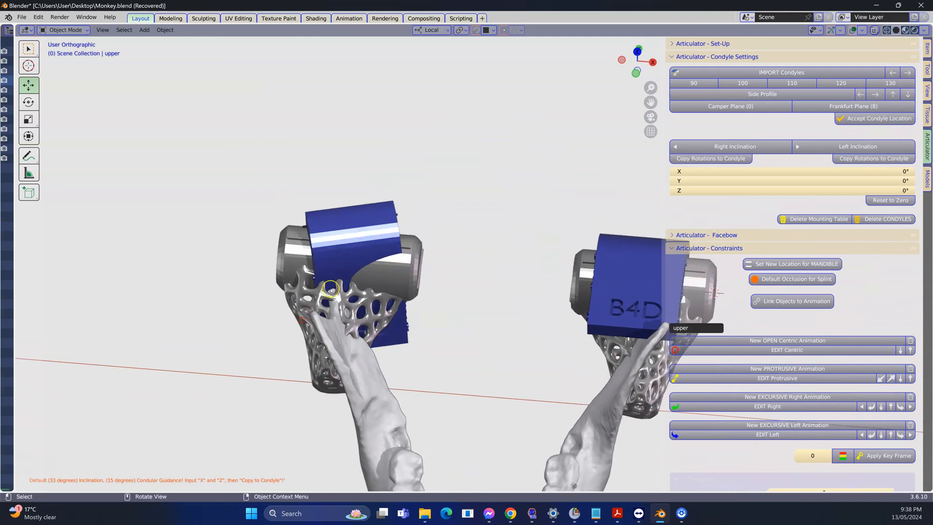
Select the right condylar guide and copy its rotations of X 70°, Y 0° and Z 15° to the right condyle.
left_click(351, 262)
scroll(350, 262, "up", 2)
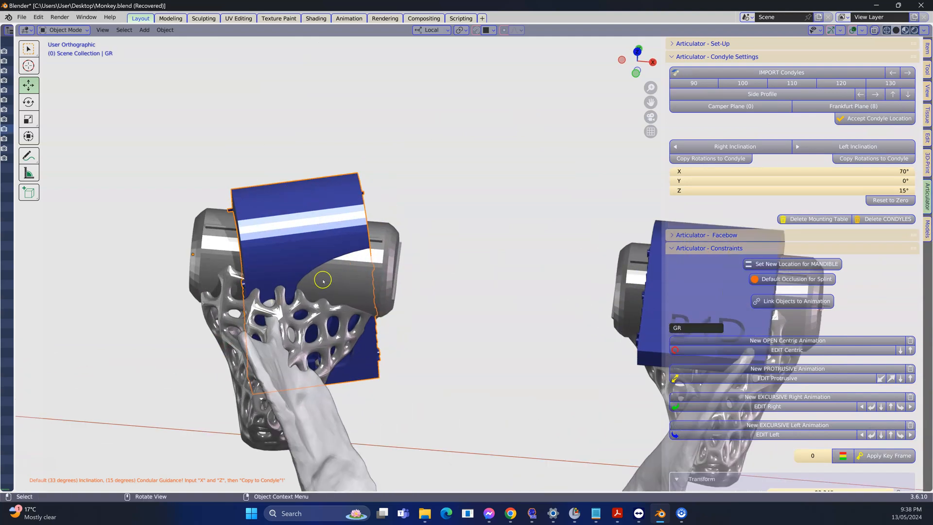
scroll(342, 304, "down", 2)
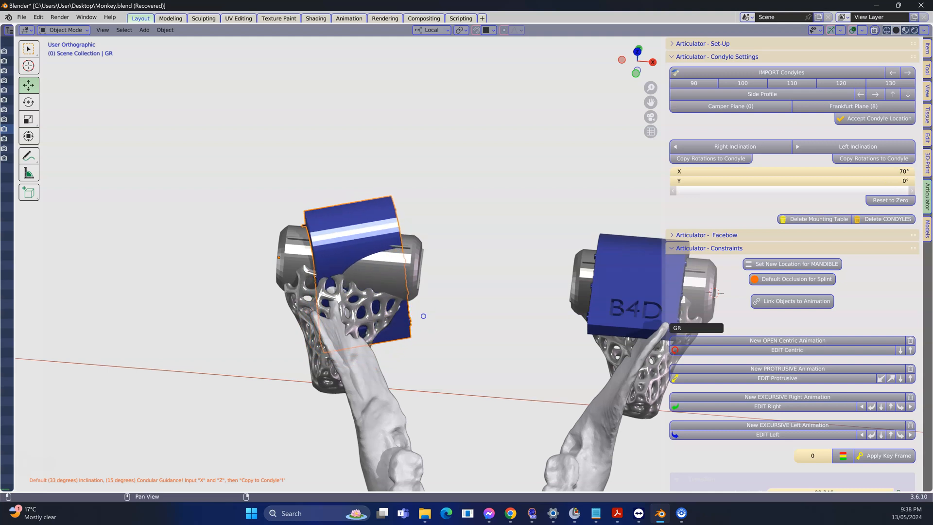
left_click(877, 202)
middle_click_drag(443, 244, 479, 212)
left_click(709, 157)
middle_click_drag(410, 211, 324, 223)
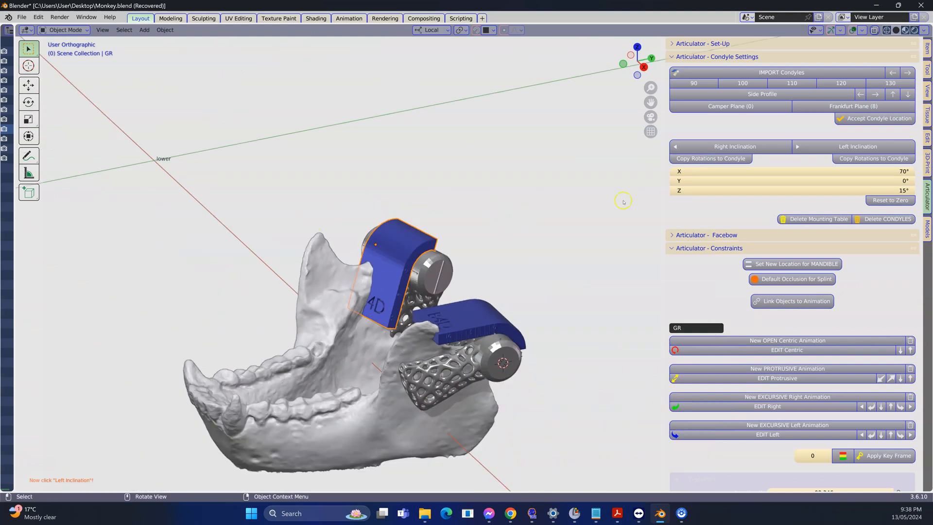
Set the left condylar guide's X inclination to 70° and copy its rotations to the left condyle.
left_click(831, 147)
left_click(847, 171)
type("33d")
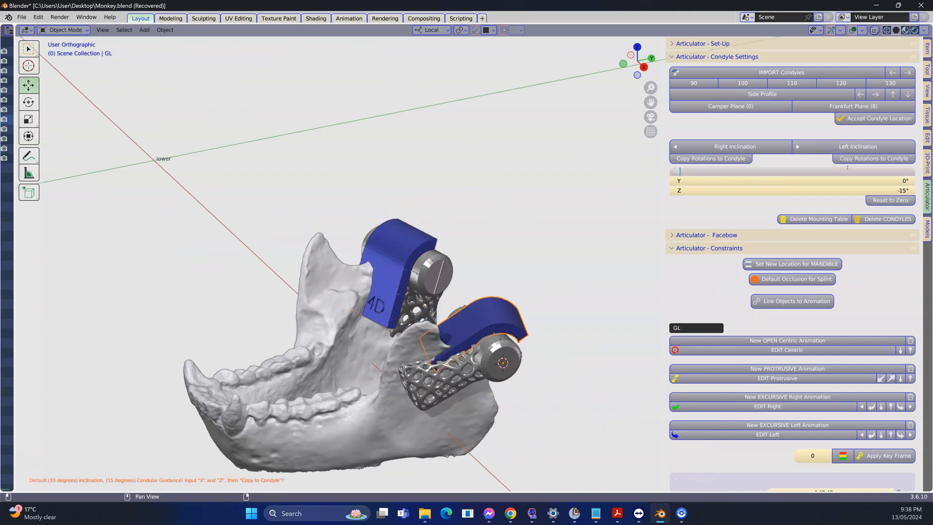
type("70")
key("Return")
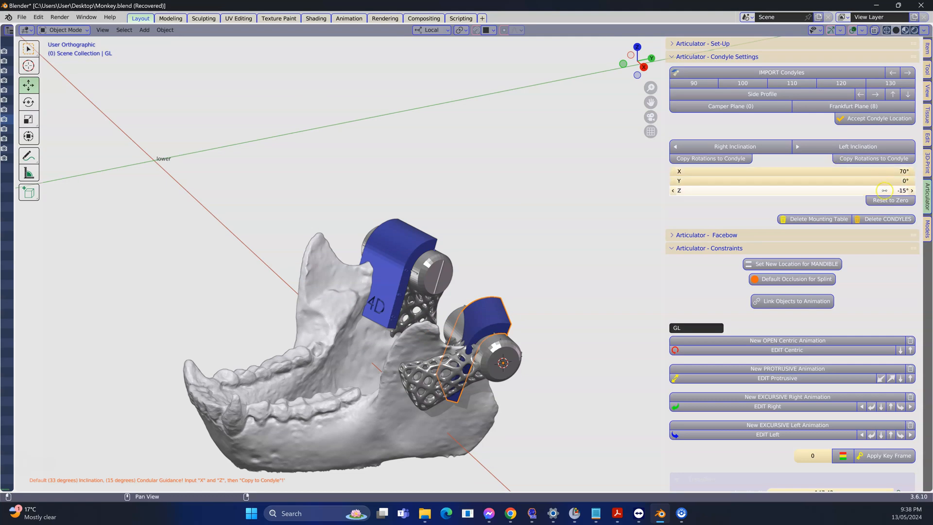
left_click(872, 158)
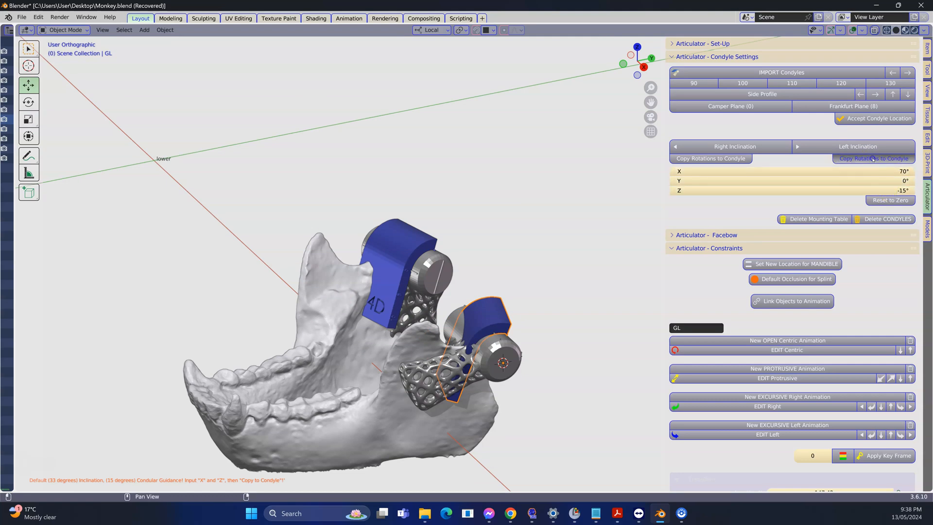
Unhide the upper skull so that it sits over the lower jaw and condyles again.
middle_click_drag(447, 319, 423, 228, "shift")
middle_click_drag(463, 241, 396, 161)
key("alt+h")
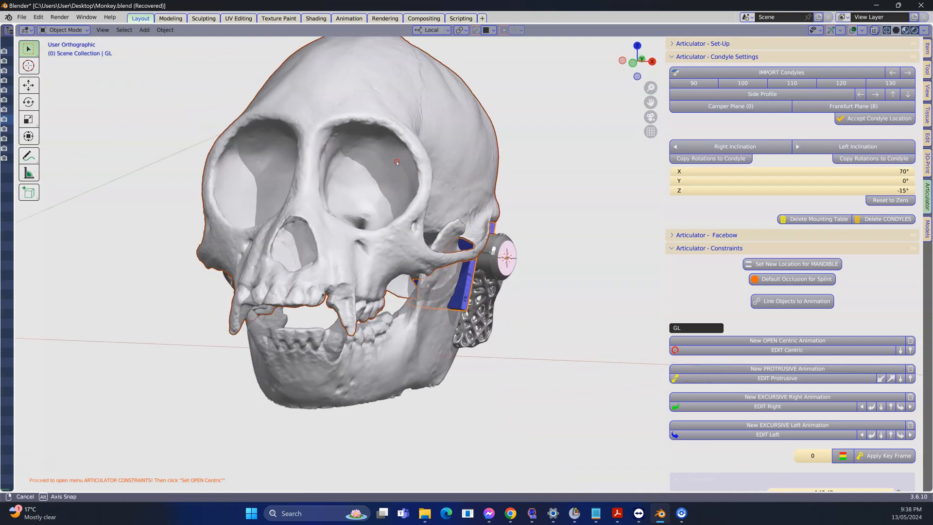
scroll(402, 186, "up", 4)
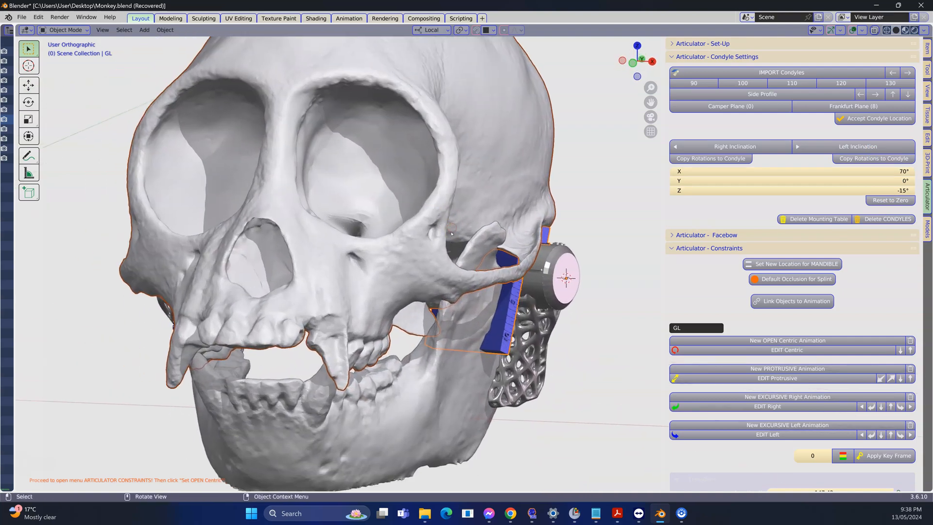
middle_click_drag(451, 232, 453, 241)
Assign the skull as the upper model and the mandible as the lower model in the articulator set-up.
left_click(480, 125)
left_click(733, 160)
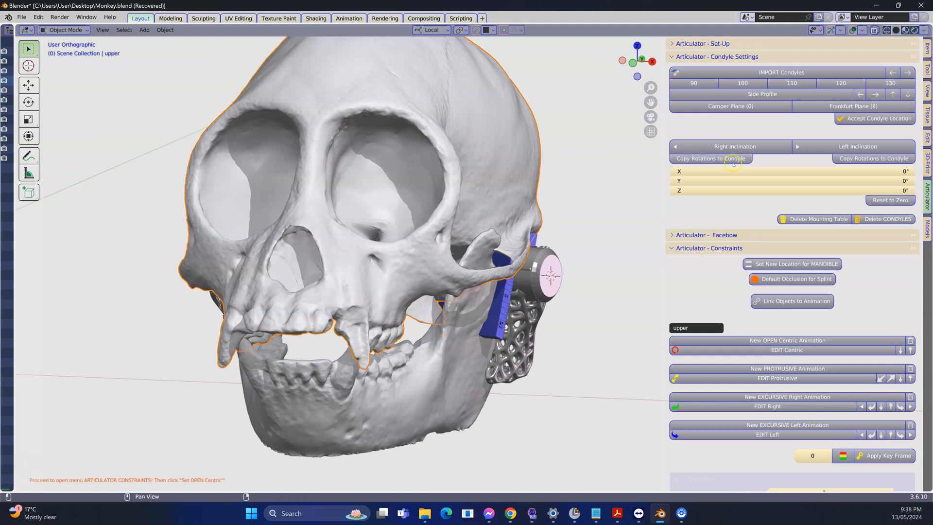
left_click(673, 43)
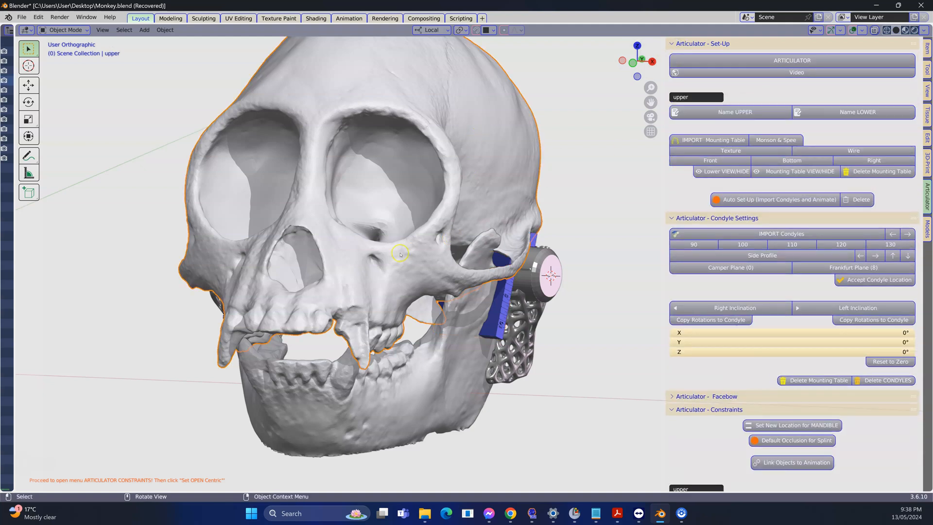
left_click(713, 117)
left_click(401, 384)
left_click(846, 110)
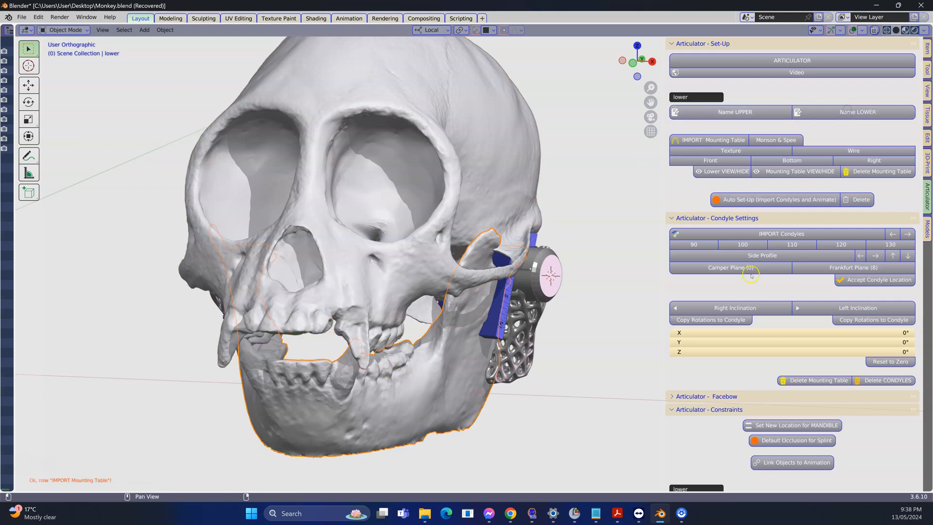
Create a new open centric animation for the articulator.
scroll(719, 281, "down", 2)
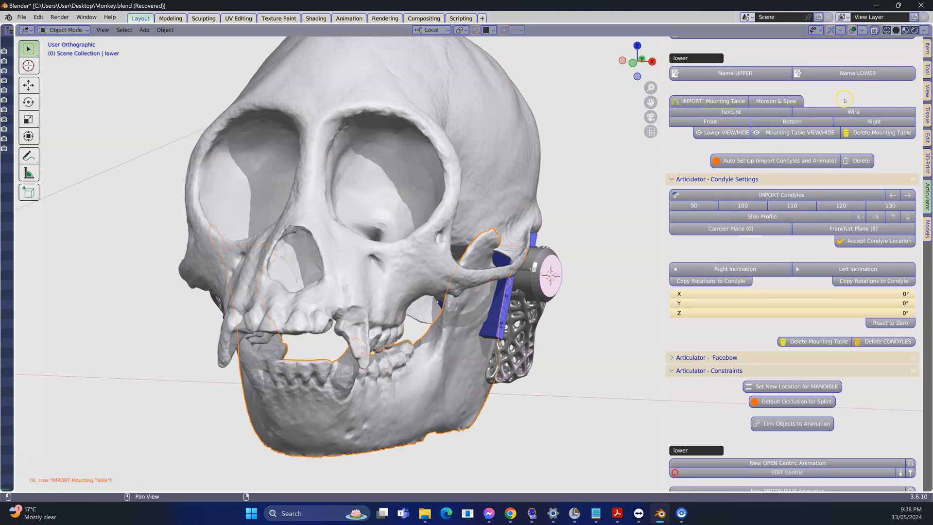
scroll(407, 378, "down", 1)
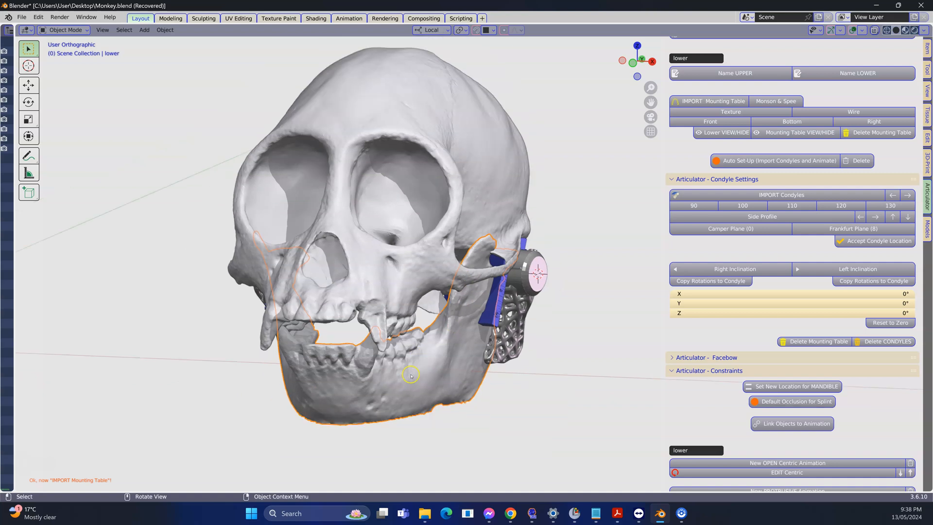
scroll(813, 313, "down", 9)
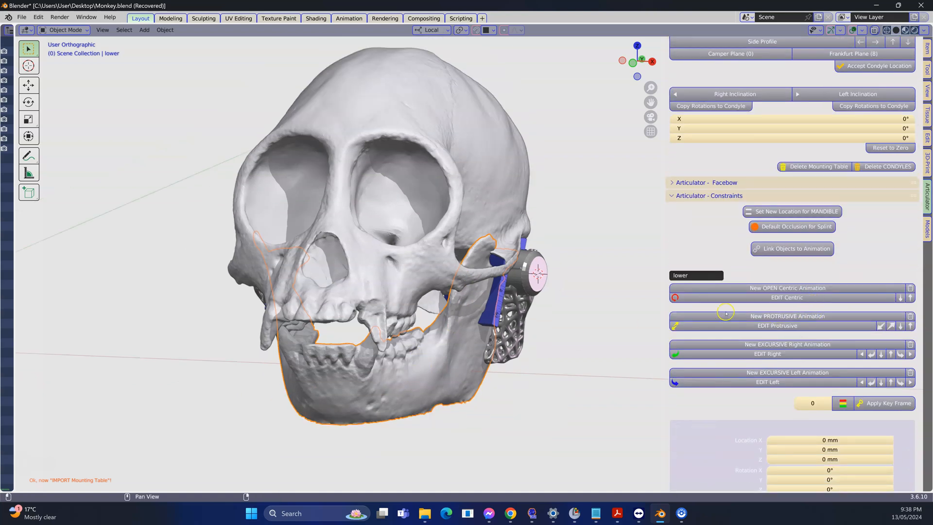
middle_click_drag(575, 311, 573, 311)
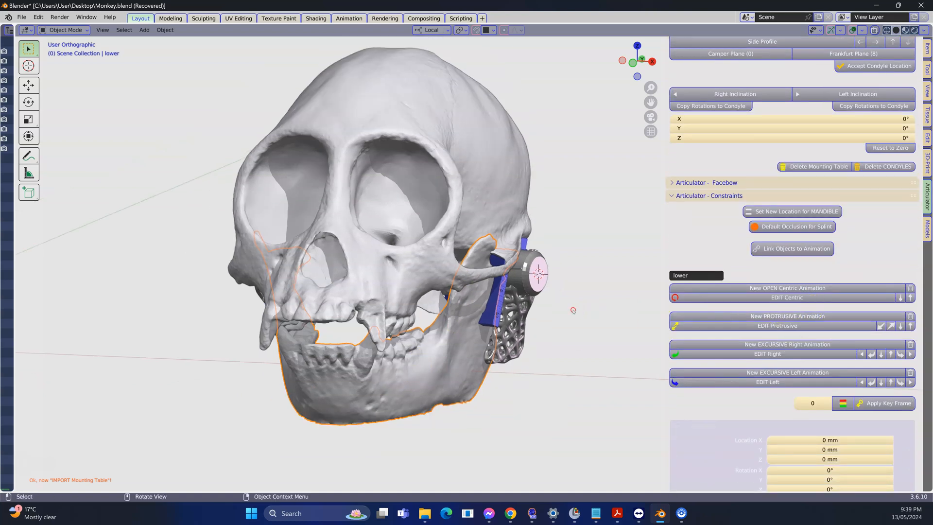
left_click(781, 287)
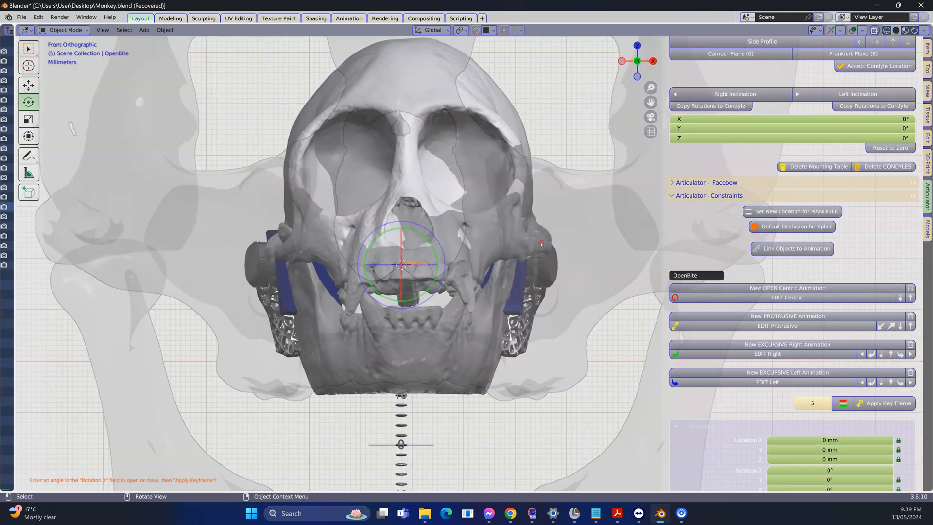
Widen the scene outliner and disable the Skull collection in the viewport to remove the transparent human skull.
scroll(541, 244, "down", 3)
middle_click_drag(529, 244, 486, 213, "shift")
scroll(478, 242, "up", 1)
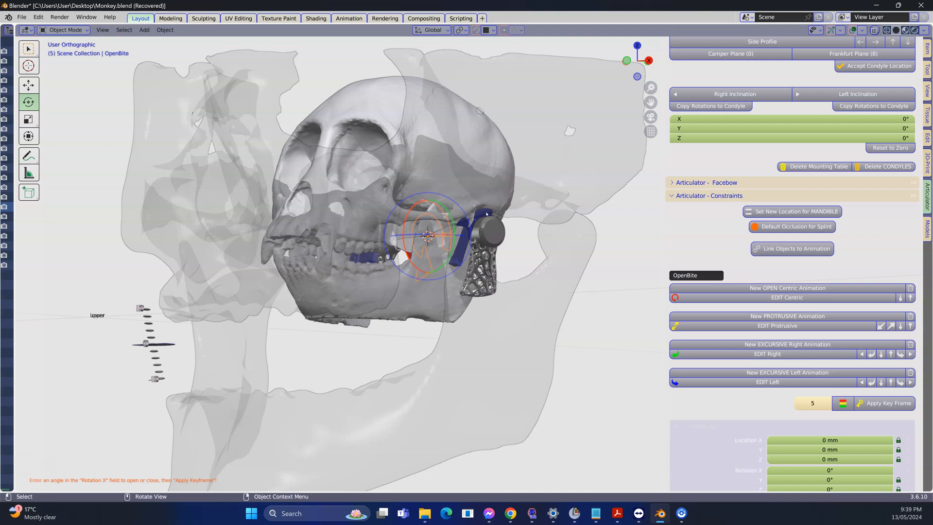
middle_click_drag(485, 212, 232, 146)
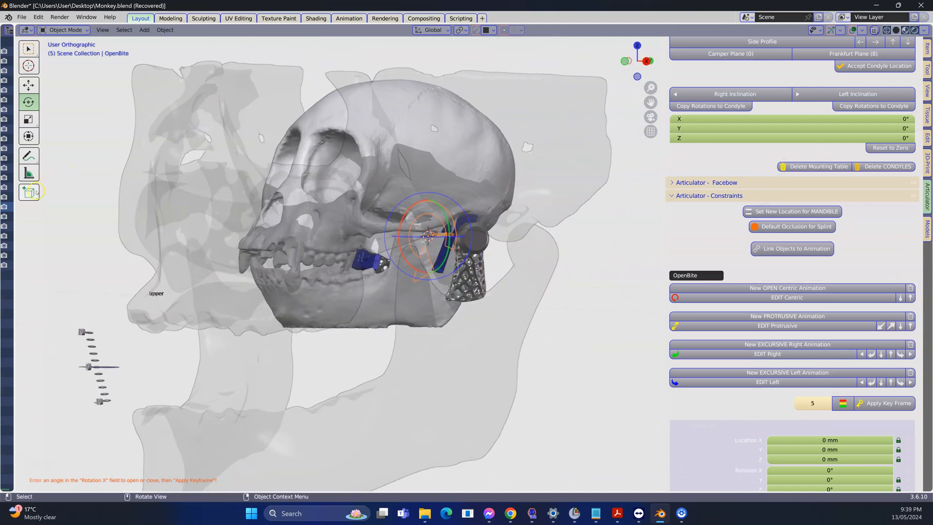
left_click_drag(14, 212, 173, 213)
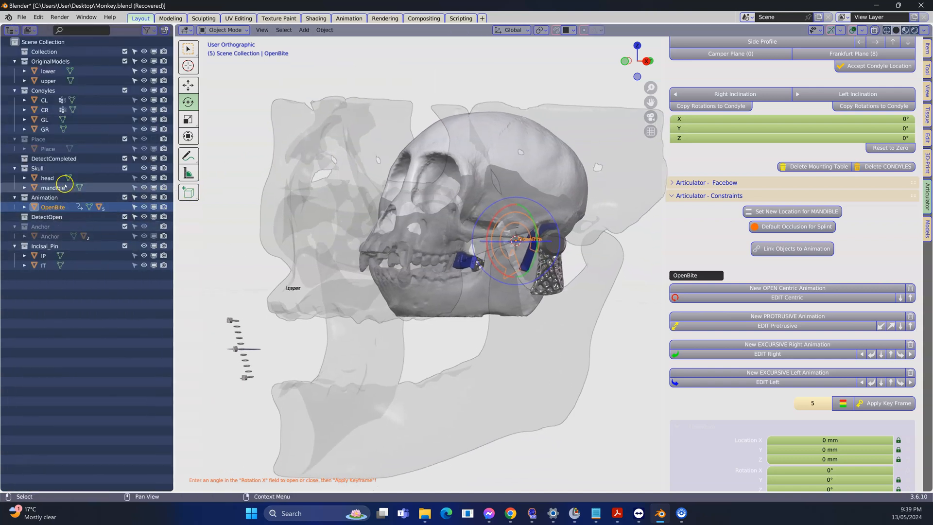
left_click(153, 168)
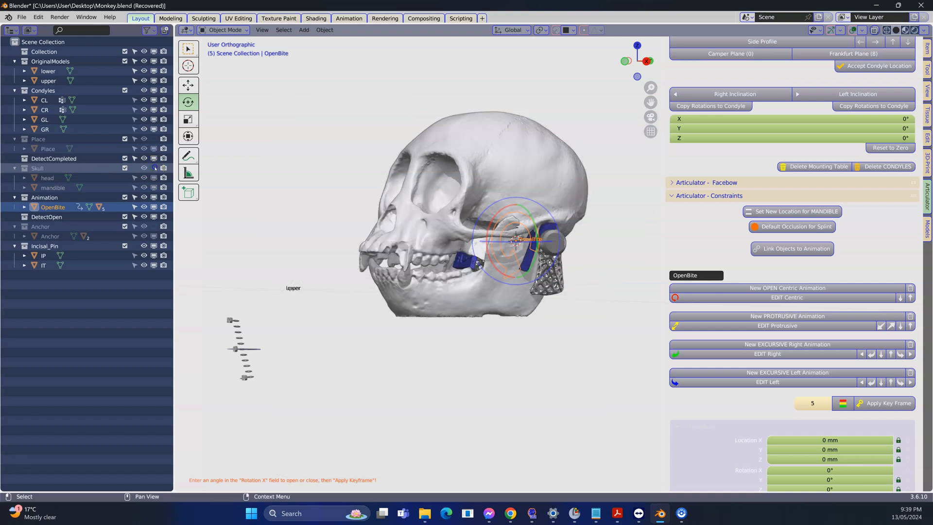
Start editing the centric movement, narrow the outliner, and nudge the jaw open and back slightly to an X rotation of about 1.15°.
scroll(608, 255, "up", 3)
middle_click_drag(609, 255, 507, 212)
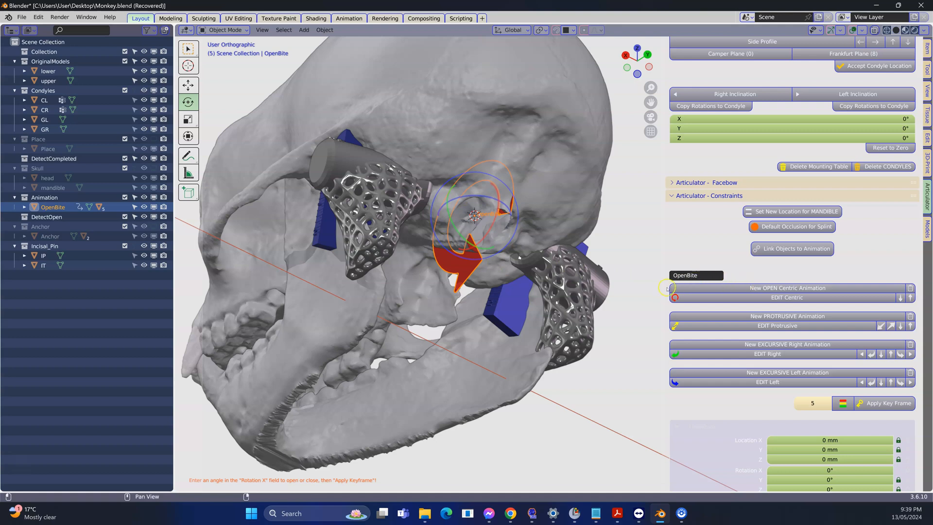
left_click(773, 297)
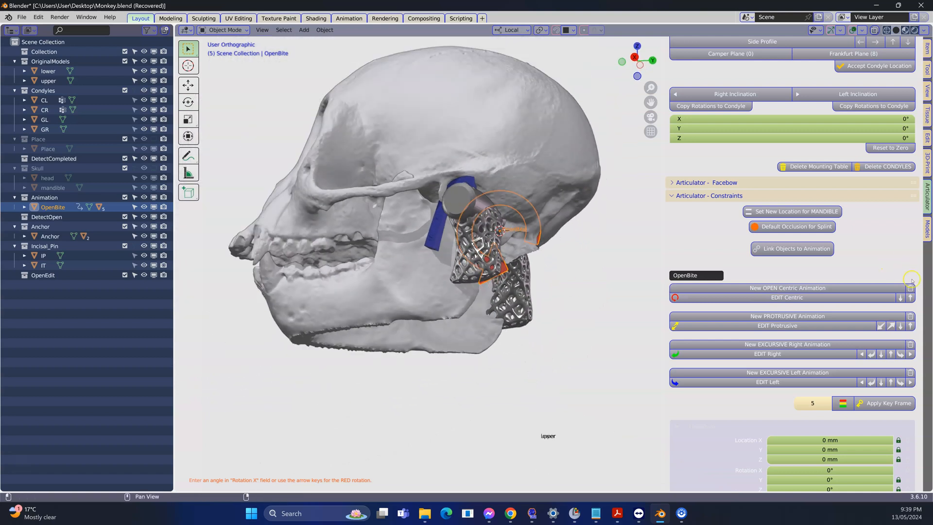
left_click(900, 298)
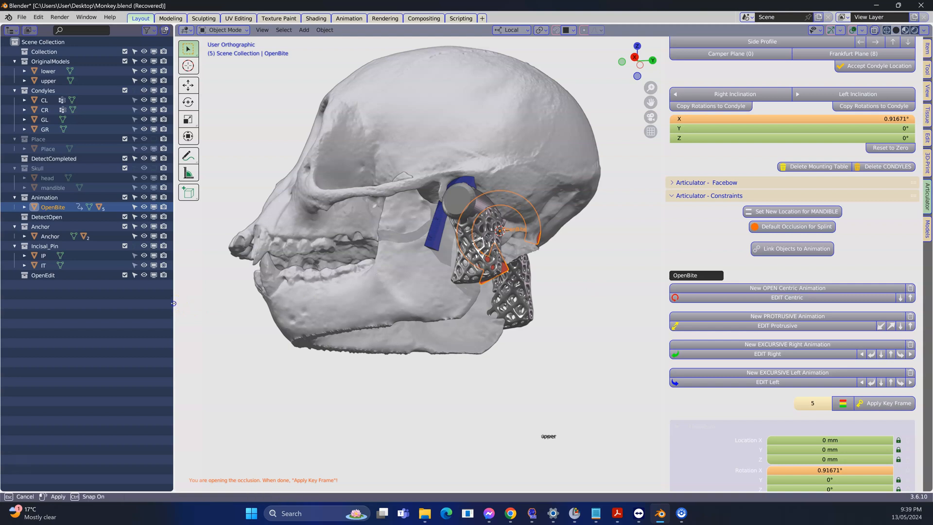
left_click_drag(174, 306, 43, 316)
left_click(901, 297)
middle_click_drag(370, 291, 522, 353)
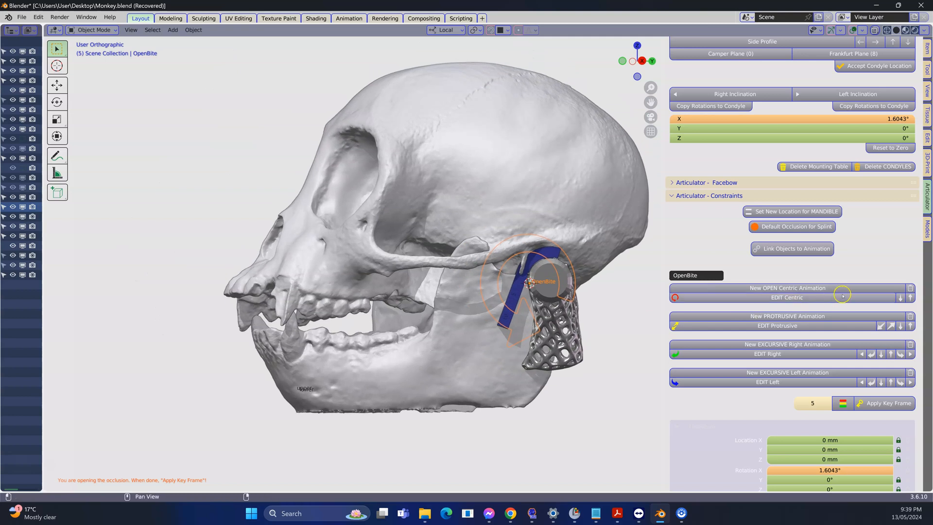
left_click(910, 297)
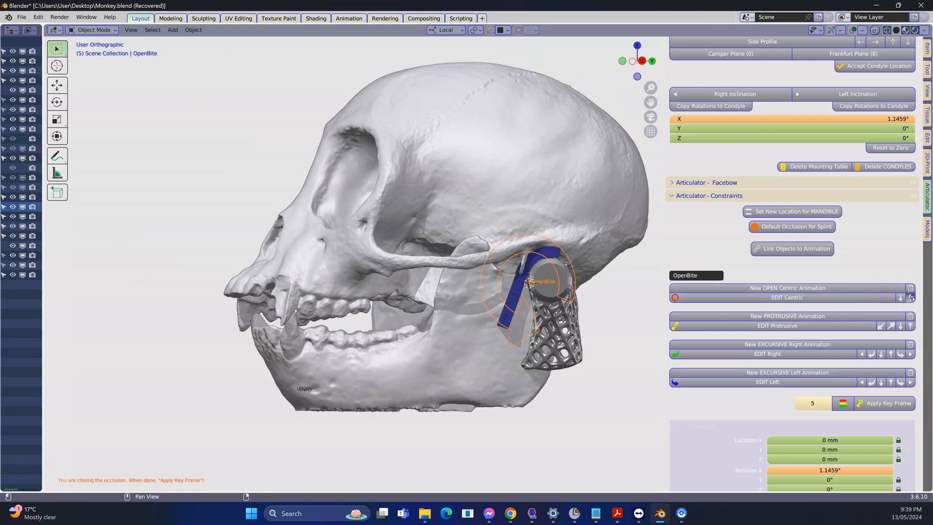
Open the jaw to an X rotation of about 40° and apply the key frame for the open centric movement.
scroll(860, 335, "down", 3)
scroll(860, 334, "down", 1)
left_click_drag(803, 392, 831, 393)
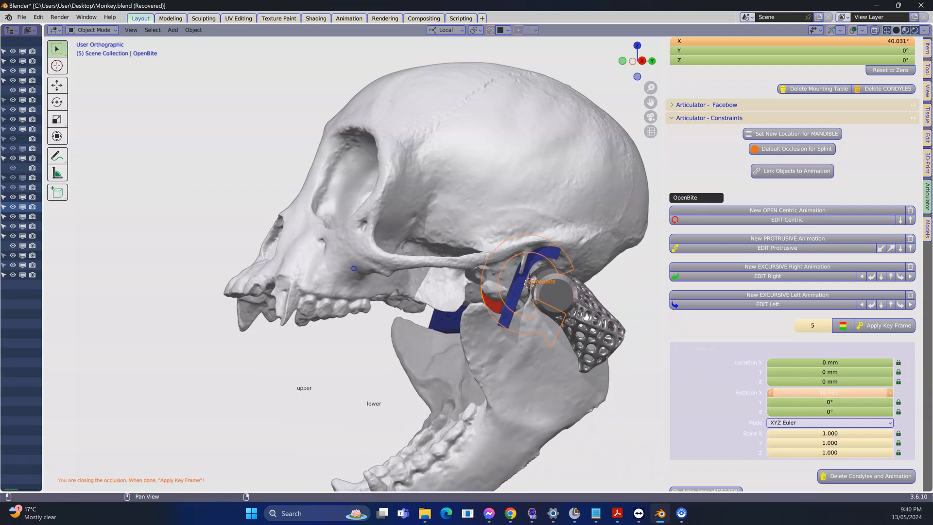
scroll(533, 354, "down", 2)
middle_click_drag(437, 344, 554, 368)
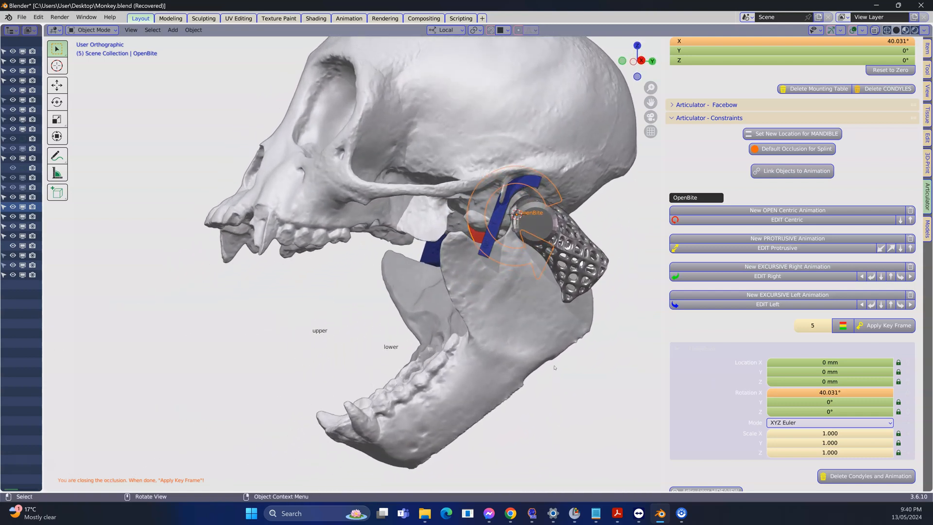
scroll(554, 368, "down", 3)
scroll(555, 368, "up", 5)
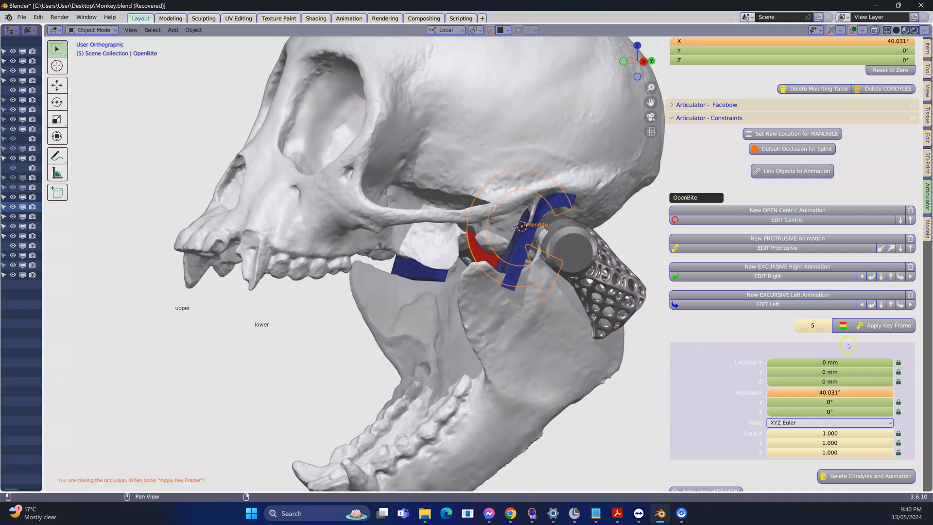
left_click(879, 327)
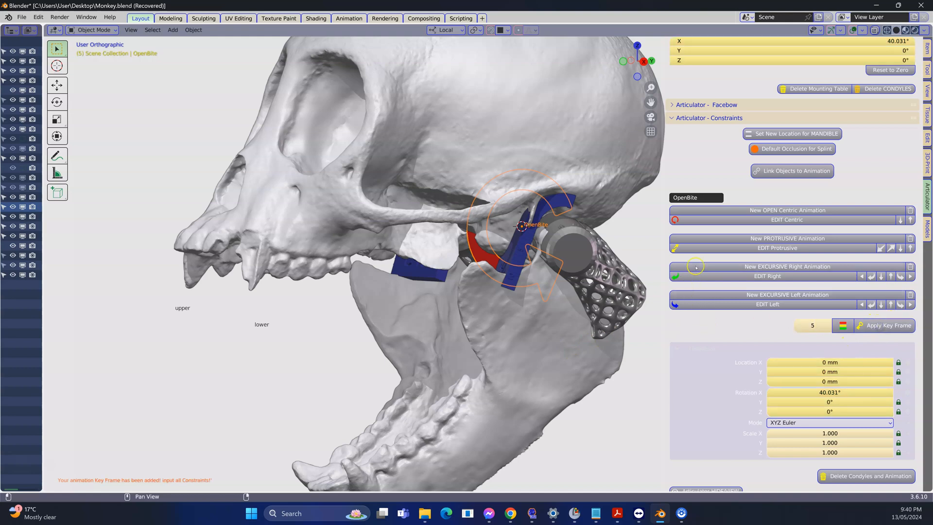
Create a new protrusive animation and bring its control at the left condyle and guide into side view.
left_click(781, 238)
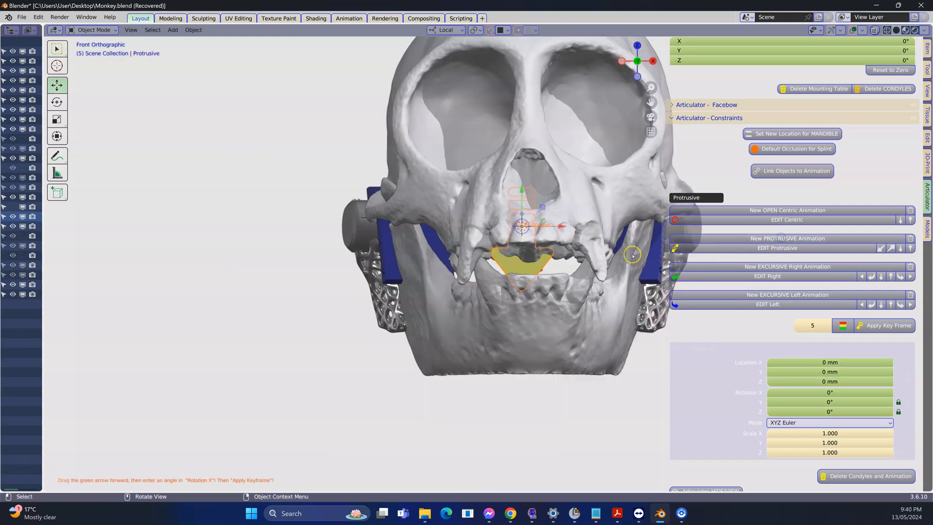
mouse_move(535, 270)
middle_mouse_down()
mouse_move(501, 268)
mouse_move(510, 261)
mouse_move(508, 222)
middle_mouse_up()
scroll(501, 269, "up", 1)
scroll(509, 222, "up", 3)
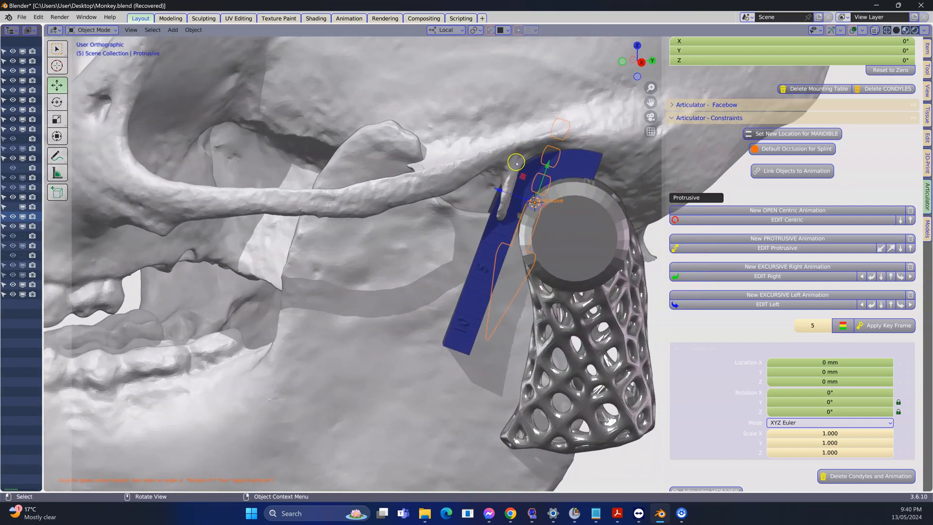
scroll(510, 194, "down", 3)
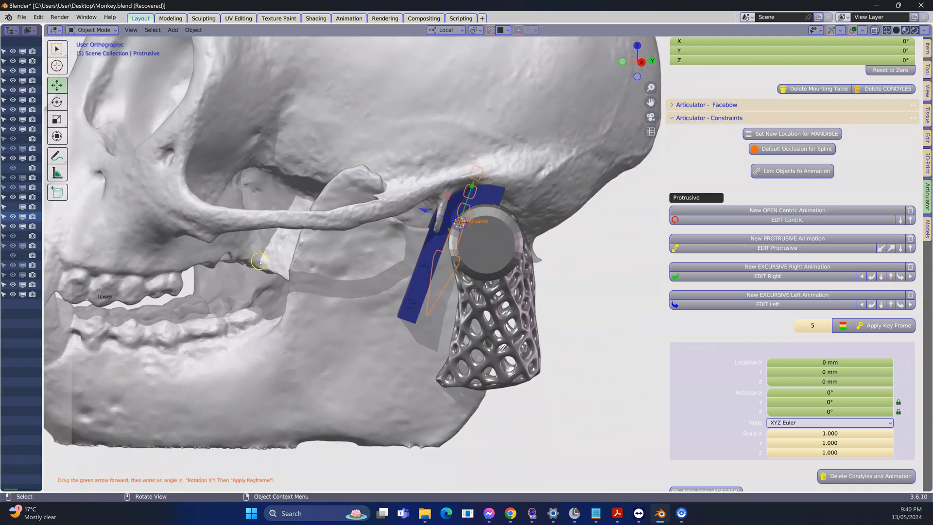
middle_click_drag(318, 258, 457, 221)
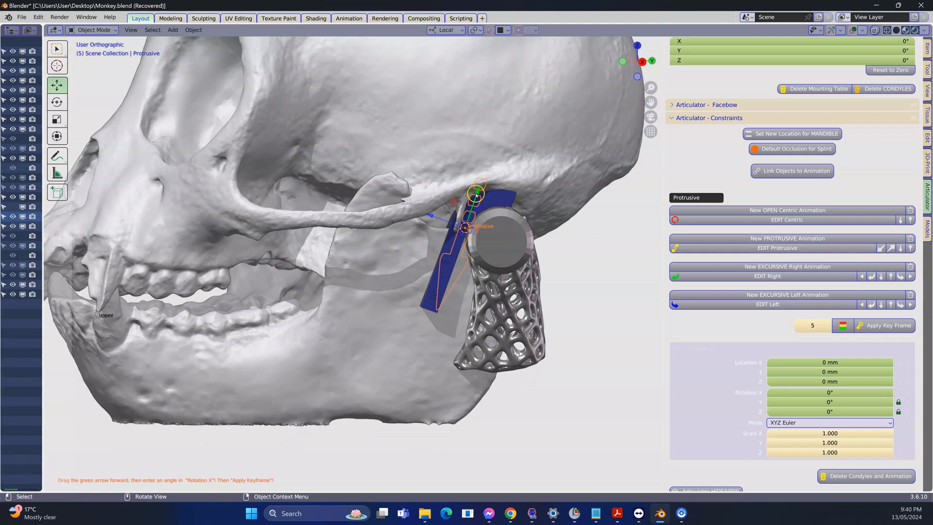
Move the protrusive control along the condylar guide to about Y -0.82 mm and Z -1.67 mm, rotate it 12° about X, and apply the key frame.
left_click_drag(476, 192, 486, 228)
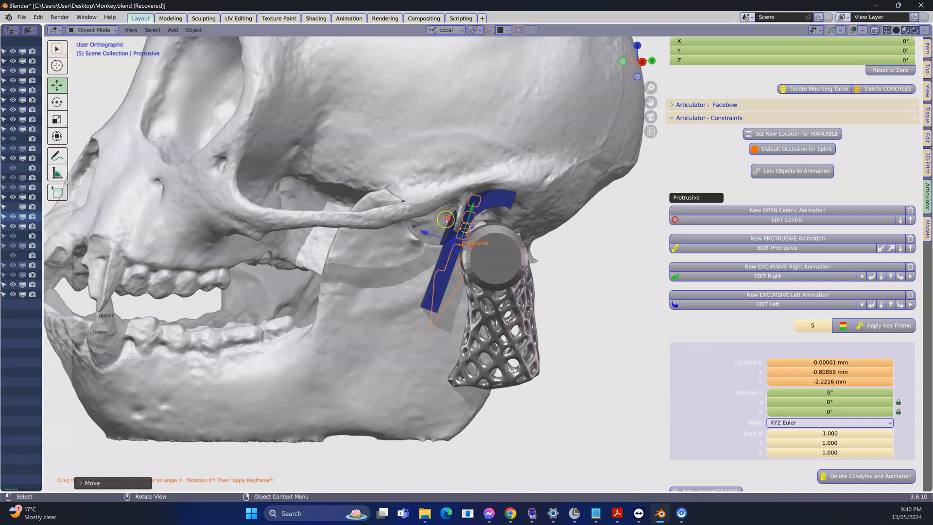
left_click_drag(474, 206, 474, 212)
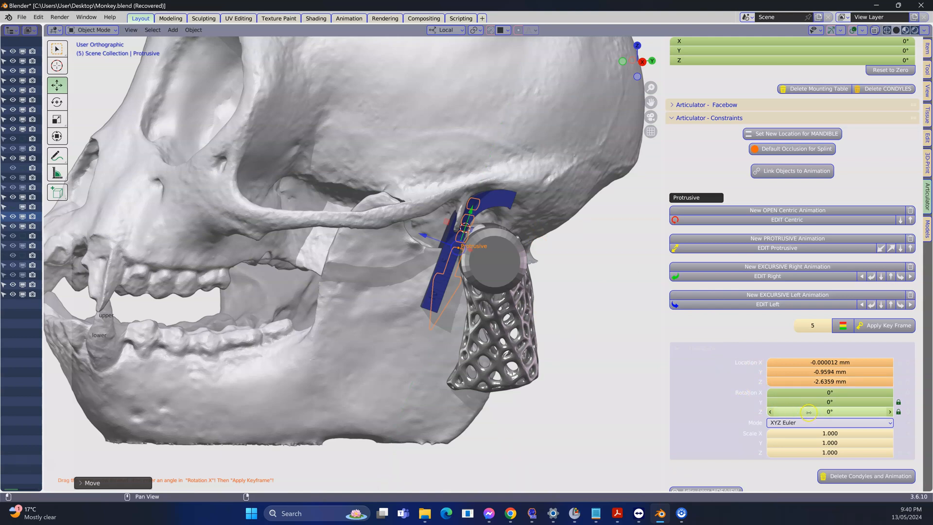
left_click_drag(816, 392, 843, 393)
middle_click_drag(356, 270, 482, 234)
left_click_drag(500, 216, 502, 207)
middle_click_drag(539, 206, 535, 211)
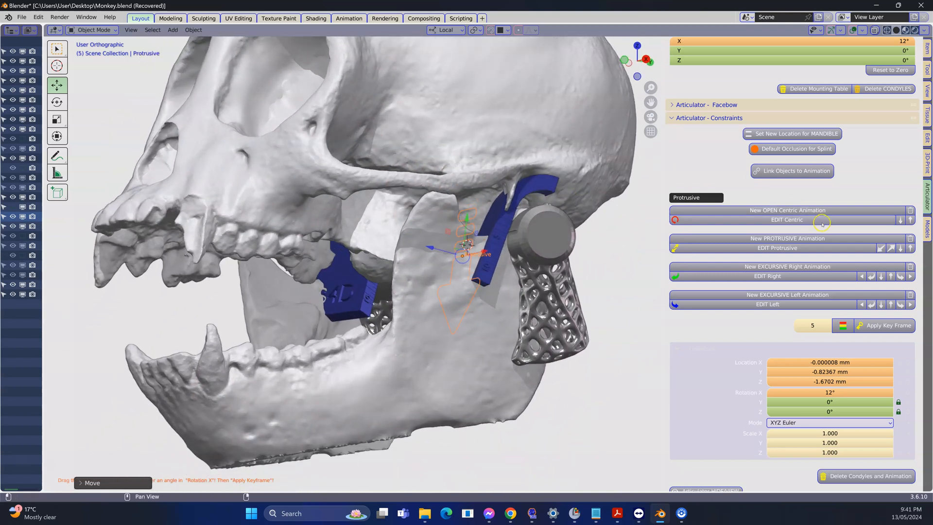
left_click(910, 303)
left_click(889, 328)
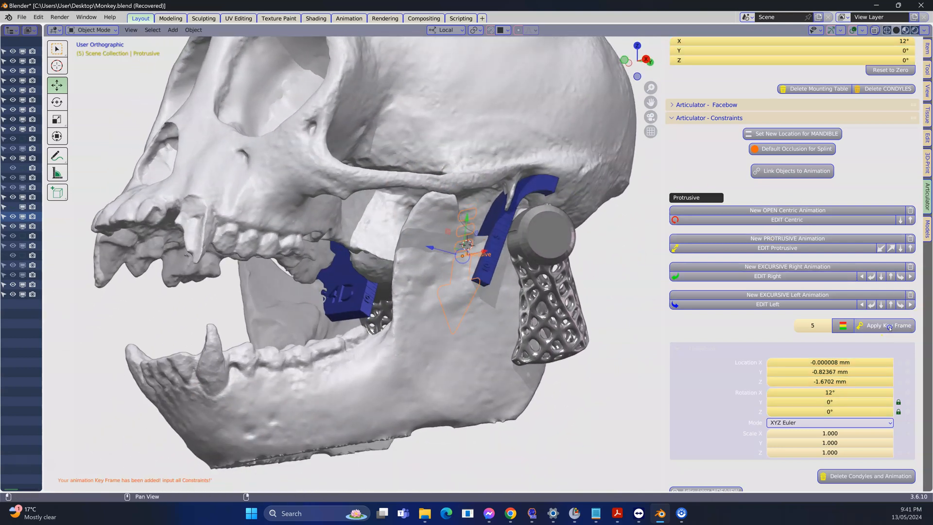
Create a new right excursive animation for the jaw.
middle_click_drag(546, 308, 640, 265)
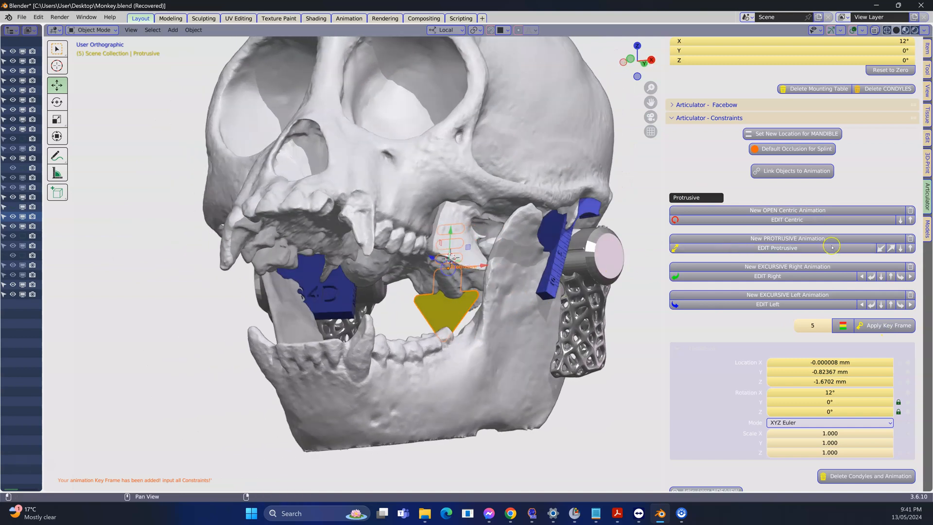
middle_click_drag(590, 290, 708, 261)
scroll(549, 307, "down", 3)
middle_click_drag(522, 310, 576, 306)
scroll(576, 306, "up", 1)
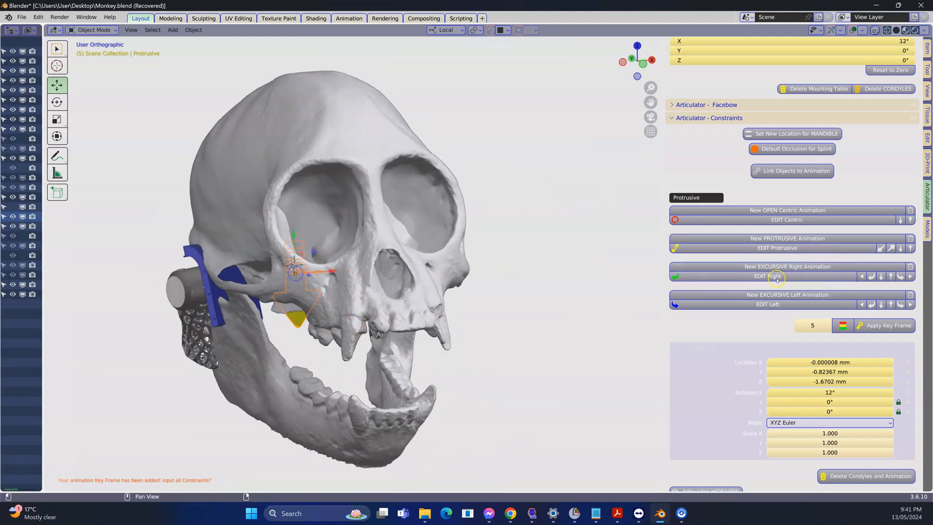
left_click(779, 276)
left_click(769, 268)
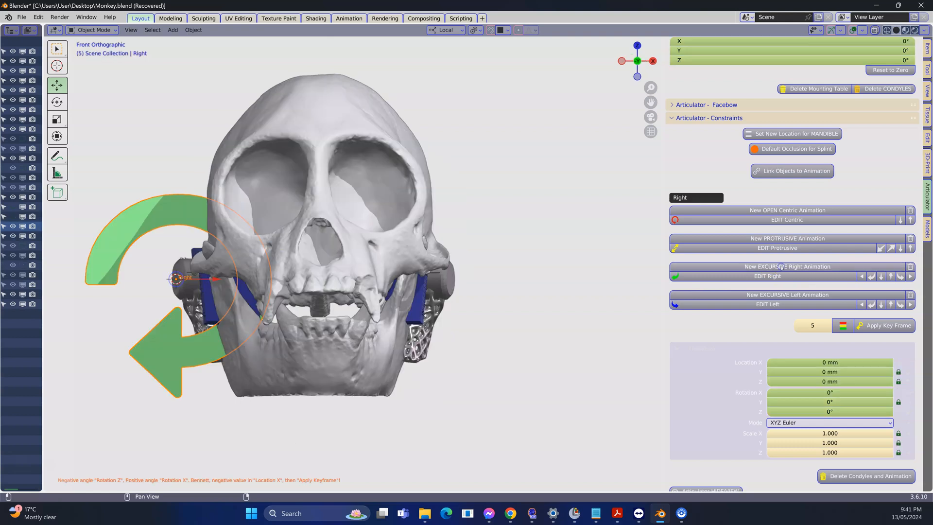
Set the right excursive control's rotation to 2° in X and -3° in Z, and apply its key frame.
middle_click_drag(438, 313, 418, 317)
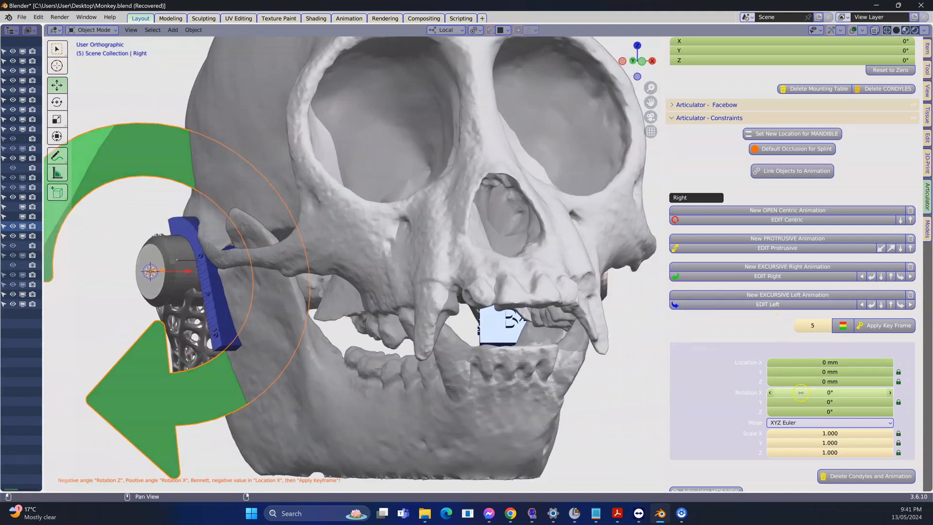
left_click_drag(849, 411, 846, 412)
middle_click_drag(539, 379, 394, 375)
left_click_drag(834, 397, 839, 397)
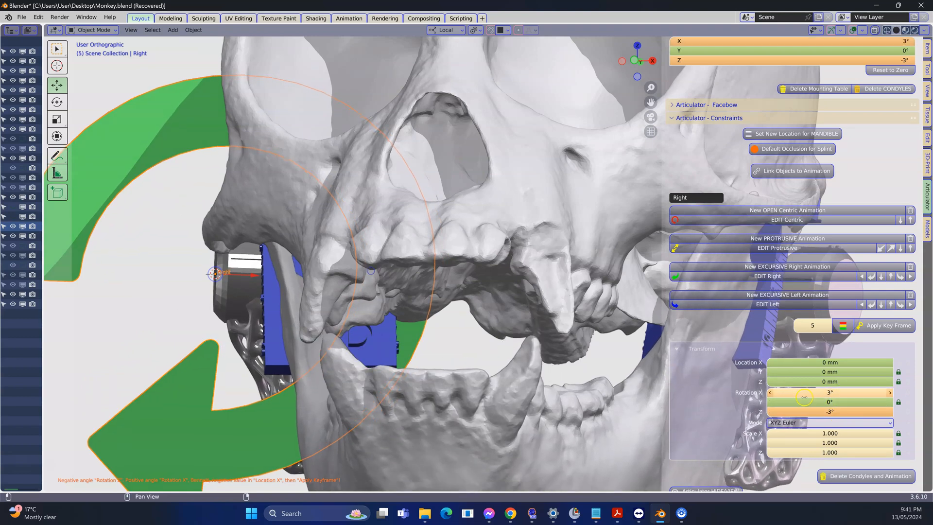
left_click(770, 393)
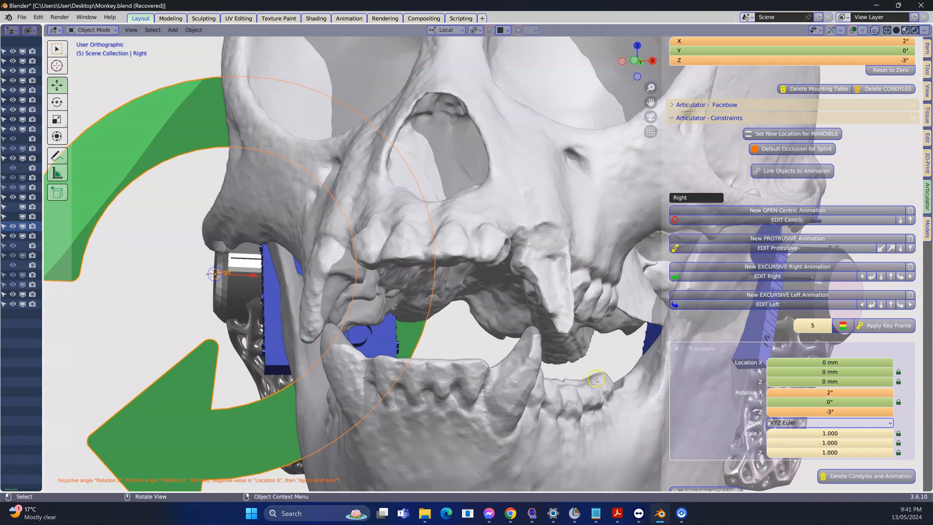
left_click(888, 326)
Create a new left excursive animation with a rotation of 3° in X and 3° in Z, and apply its key frame.
left_click(786, 294)
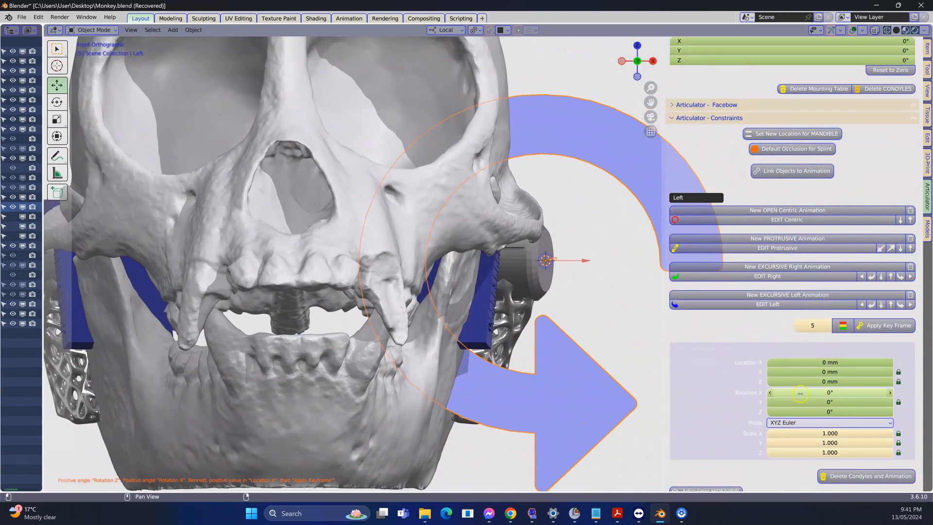
left_click_drag(820, 393, 833, 411)
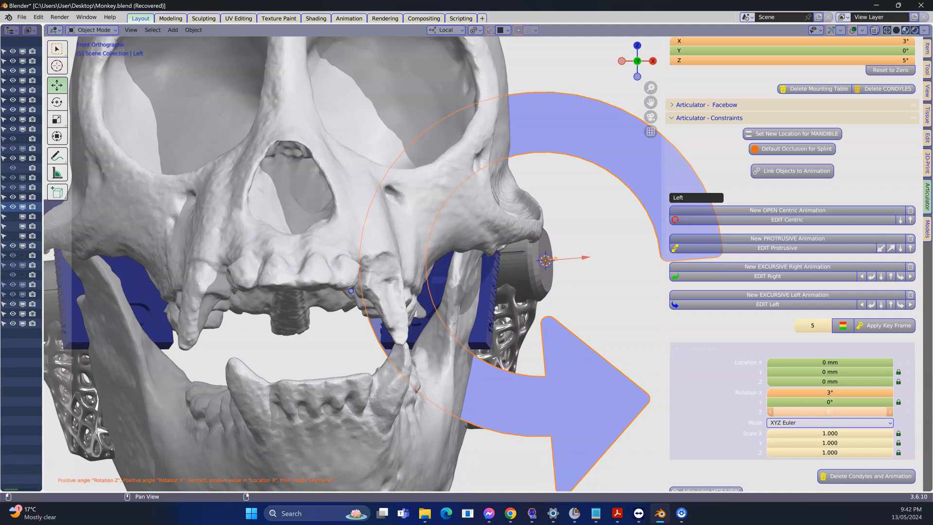
scroll(645, 354, "down", 1)
middle_click_drag(497, 364, 495, 344)
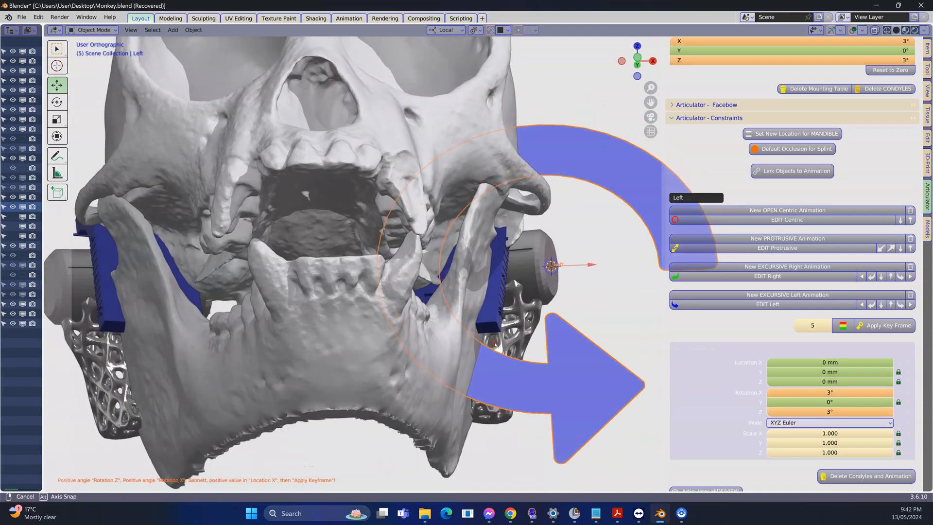
left_click(881, 326)
Examine the left condyle against its condylar guide from the side in the left excursive position.
middle_click_drag(552, 284, 504, 310)
scroll(503, 309, "down", 1)
middle_click_drag(612, 298, 501, 297, "shift")
scroll(499, 294, "up", 2)
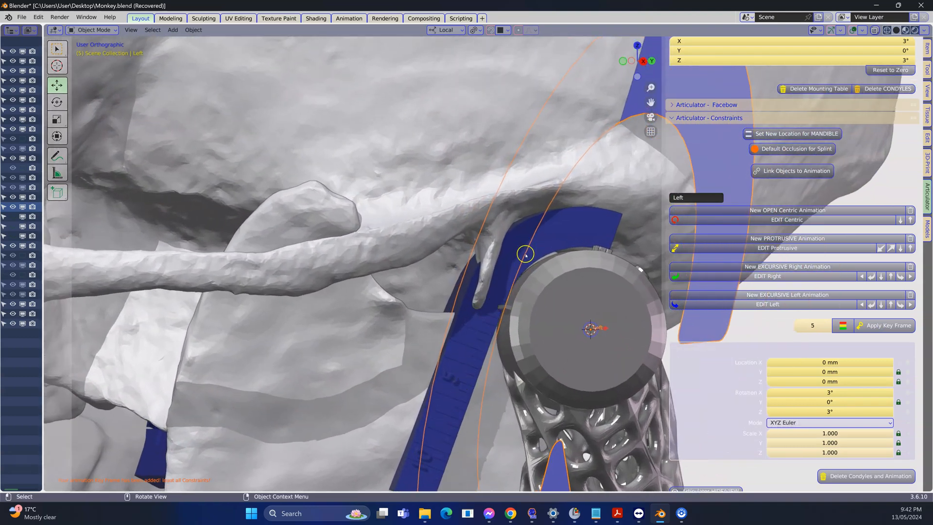
scroll(525, 254, "down", 4)
middle_click_drag(525, 254, 569, 286)
Expand the articulator navigation controls, select the protrusive movement, and play its animation to view the jaw from both sides.
scroll(876, 340, "down", 2)
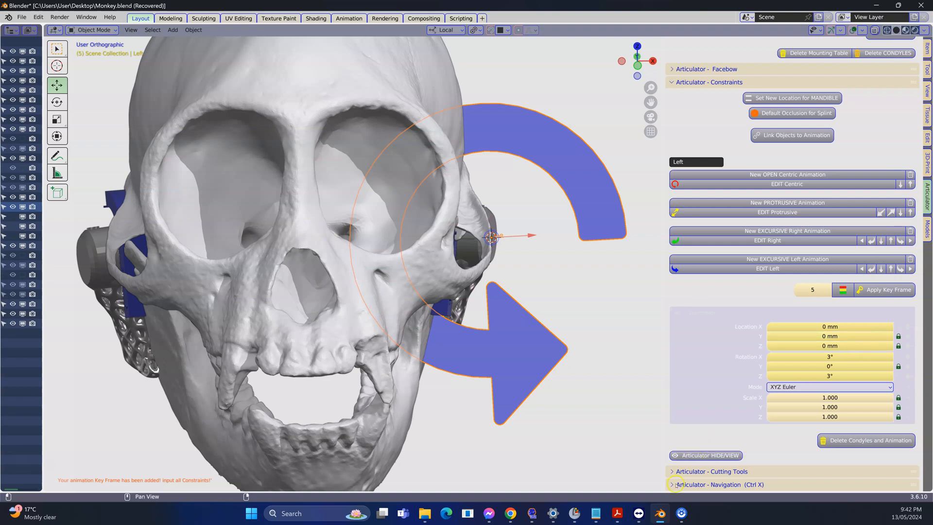
left_click(675, 485)
scroll(680, 481, "down", 5)
scroll(591, 403, "down", 1)
mouse_move(590, 403)
middle_mouse_down()
mouse_move(561, 400)
mouse_move(600, 400)
middle_mouse_up()
scroll(601, 400, "up", 2)
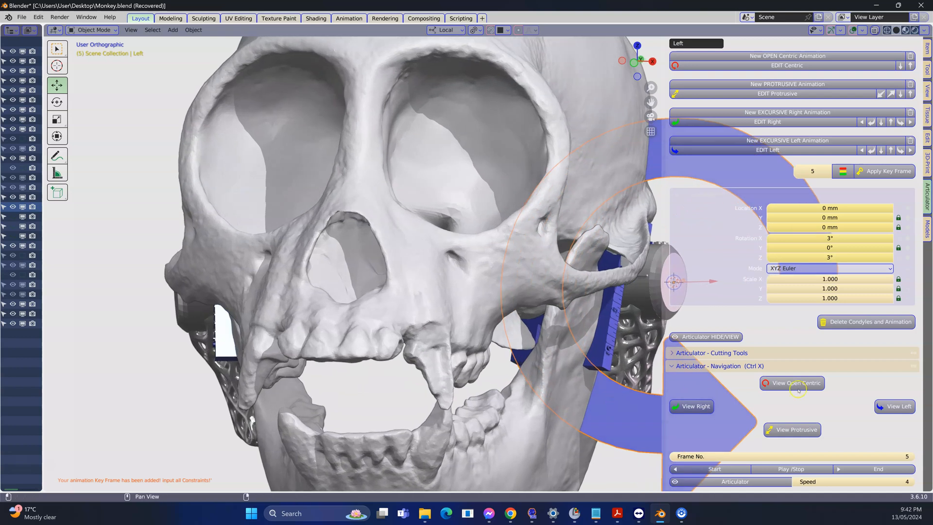
left_click(783, 430)
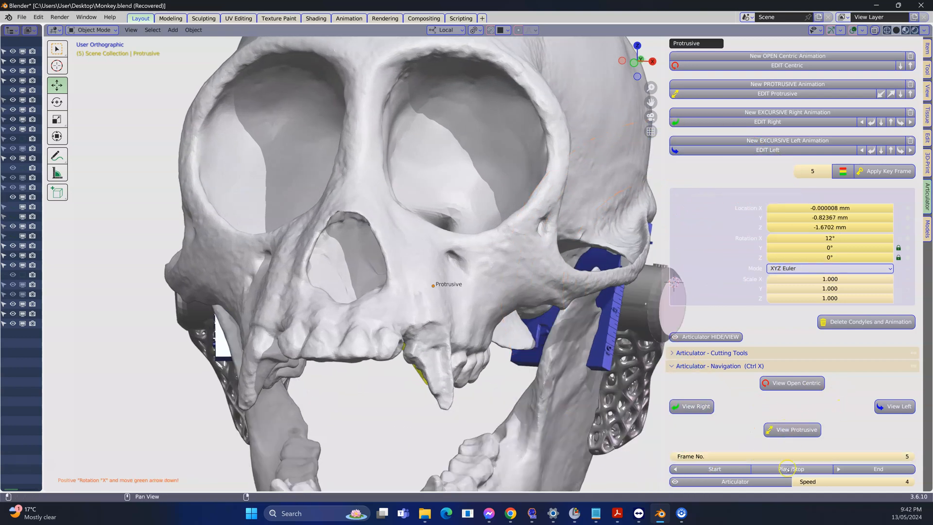
left_click(789, 469)
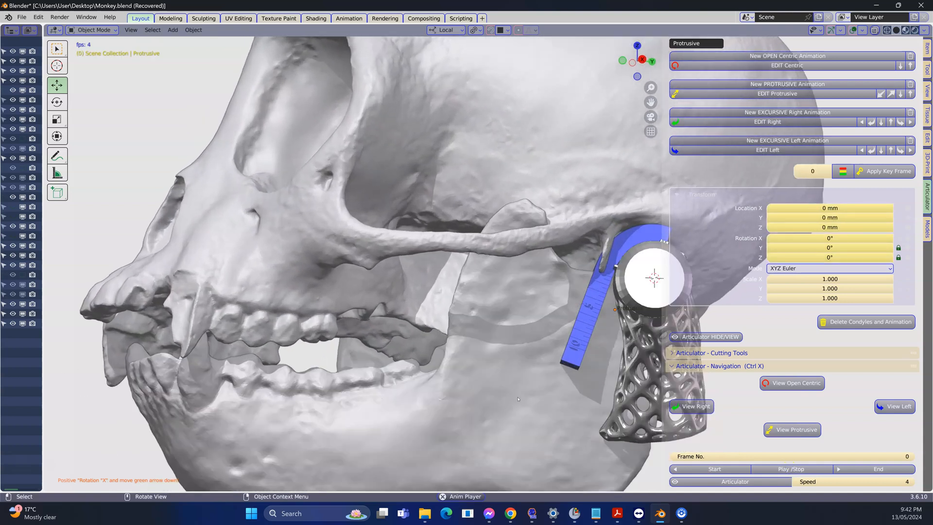
scroll(518, 399, "down", 5)
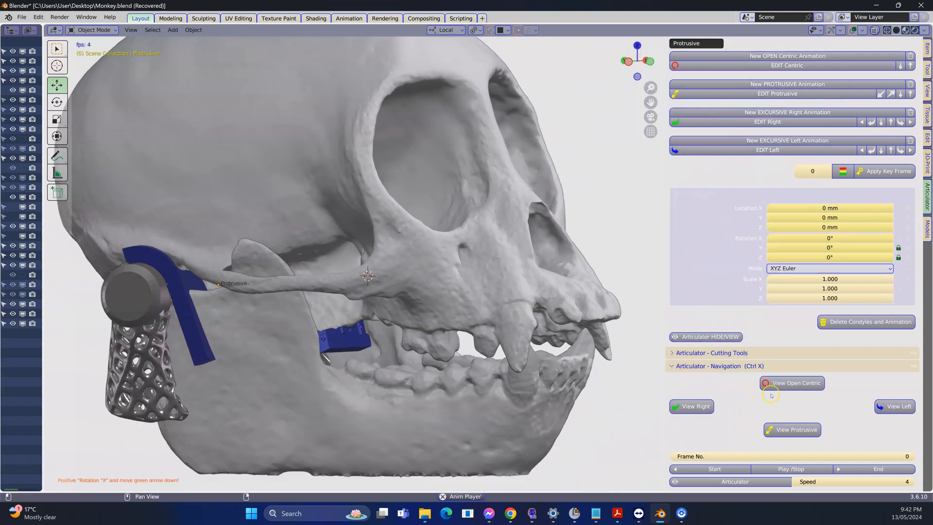
View the open centric, right excursive and left excursive movements in turn while the animation plays.
left_click(801, 383)
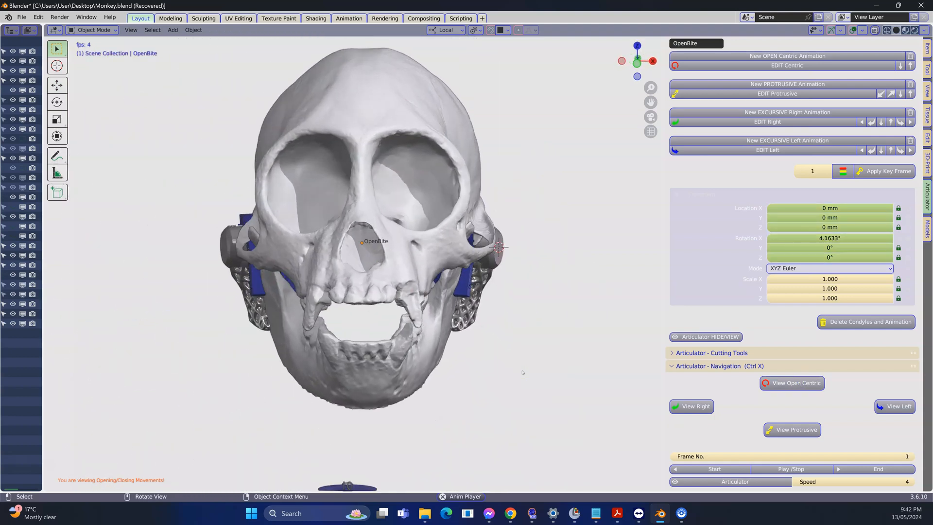
left_click(693, 400)
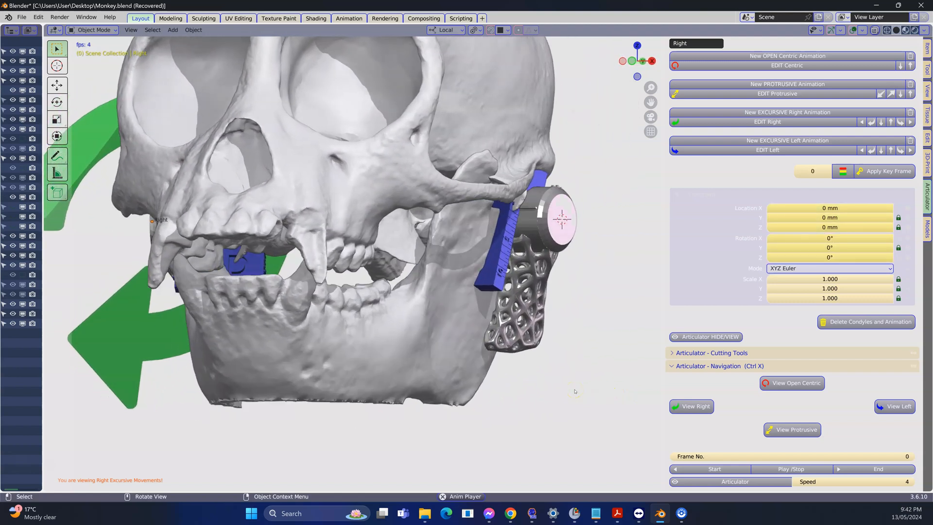
left_click(894, 406)
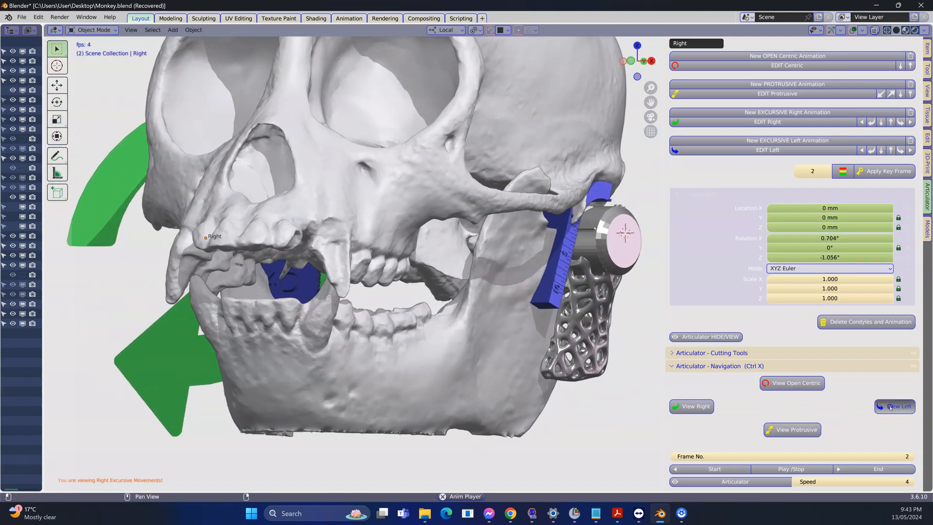